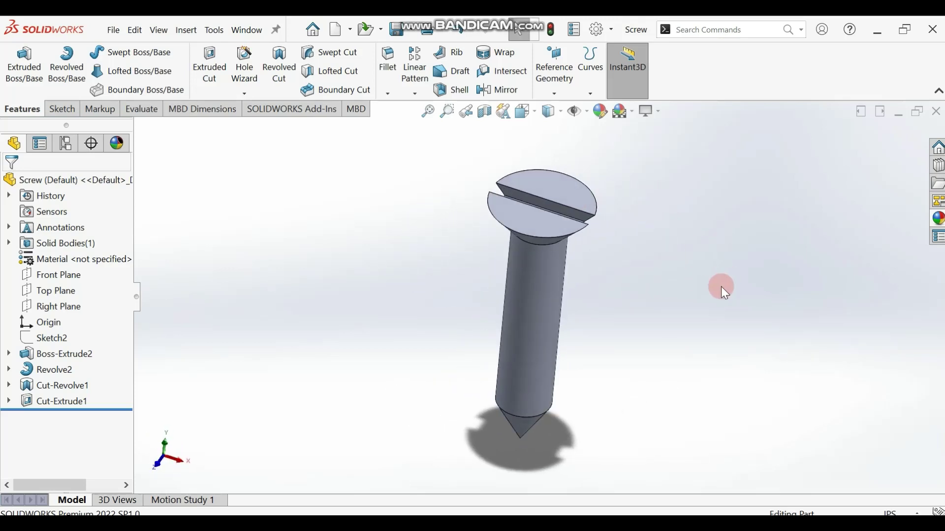
Step: Create a new part document
left_click(398, 30)
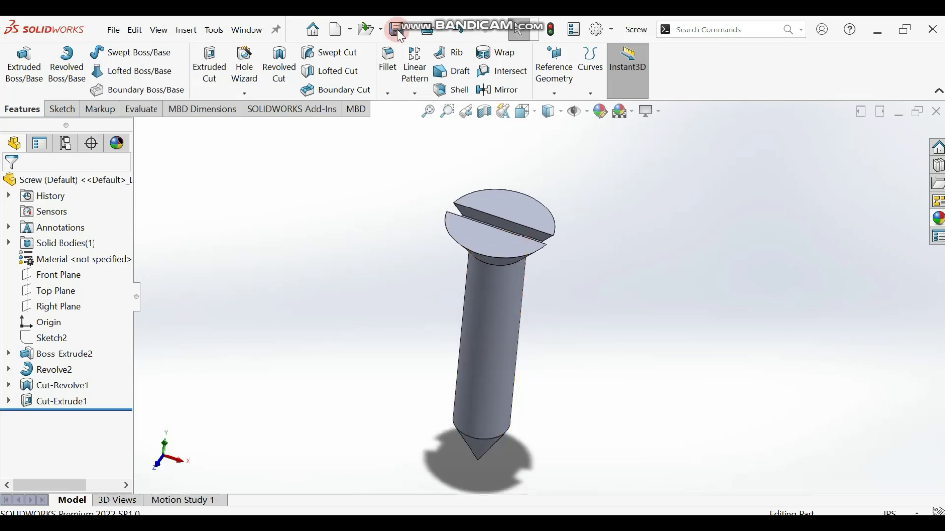
left_click(339, 31)
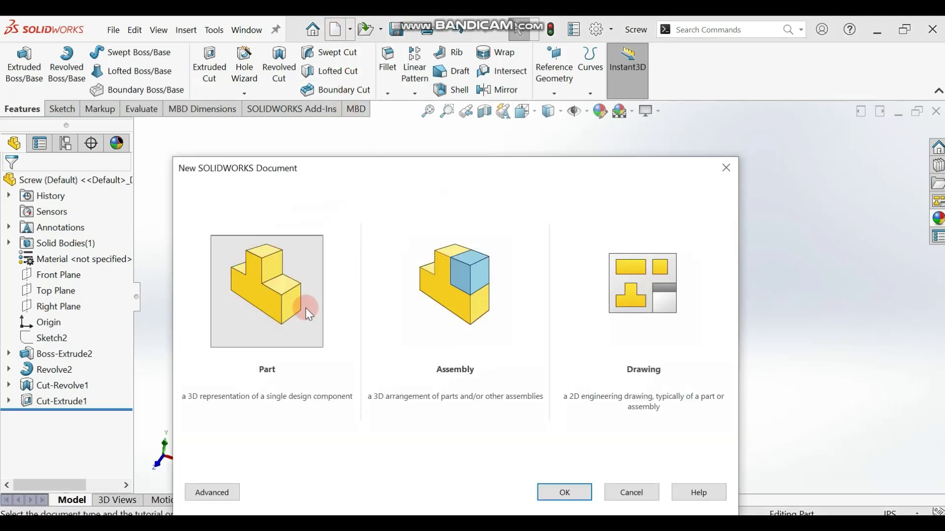
left_click(289, 352)
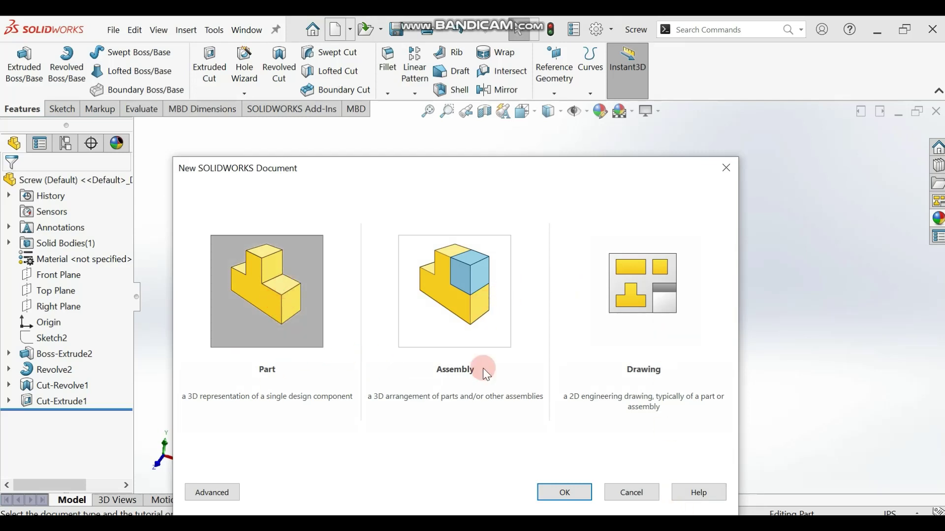
left_click(556, 499)
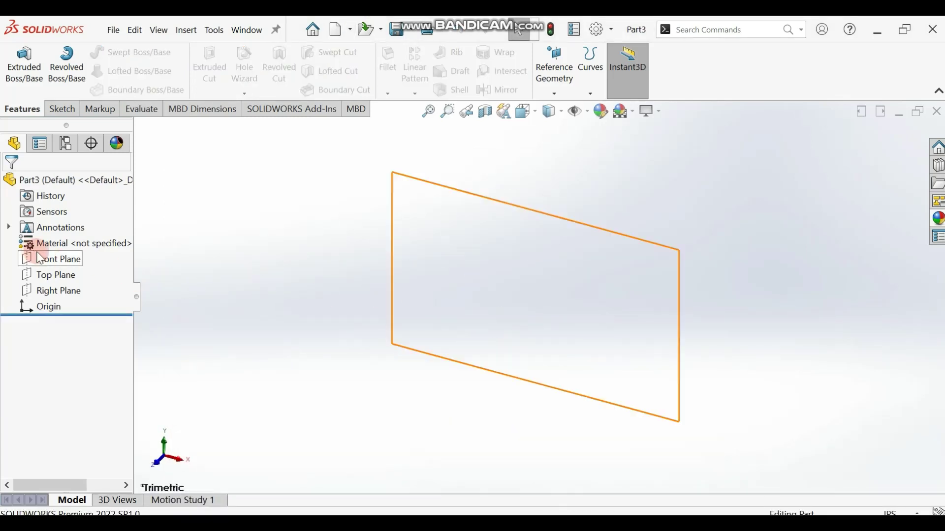
Step: Sketch a vertical centerline on the Front Plane, running from above the origin through it to below
left_click(61, 264)
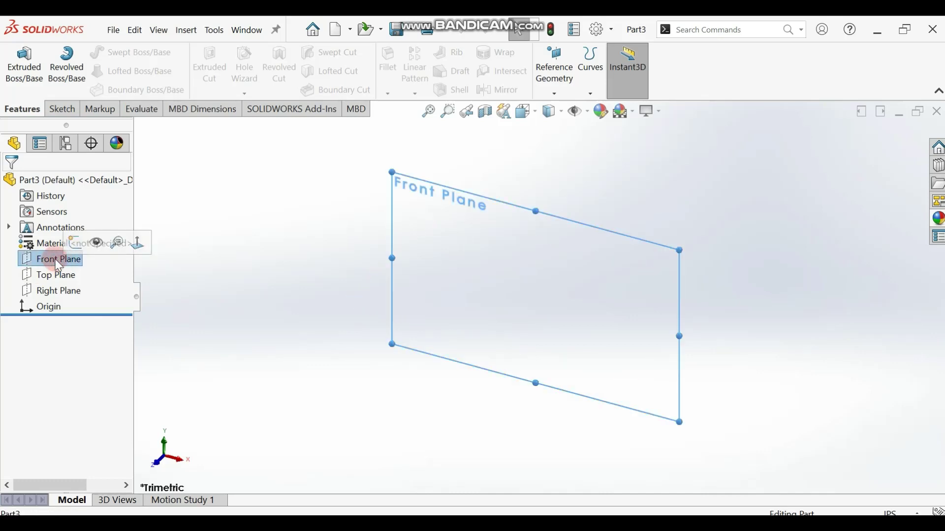
left_click(138, 243)
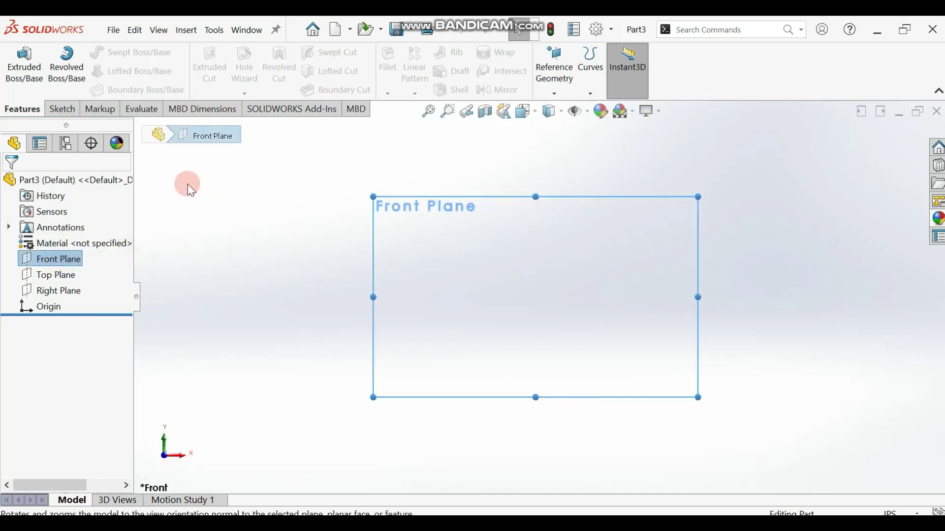
left_click(63, 109)
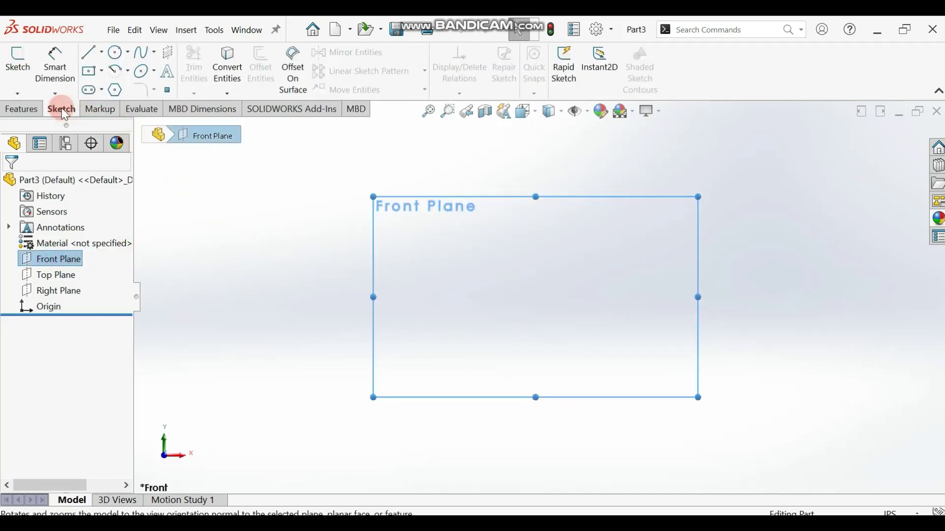
left_click(101, 69)
left_click(101, 52)
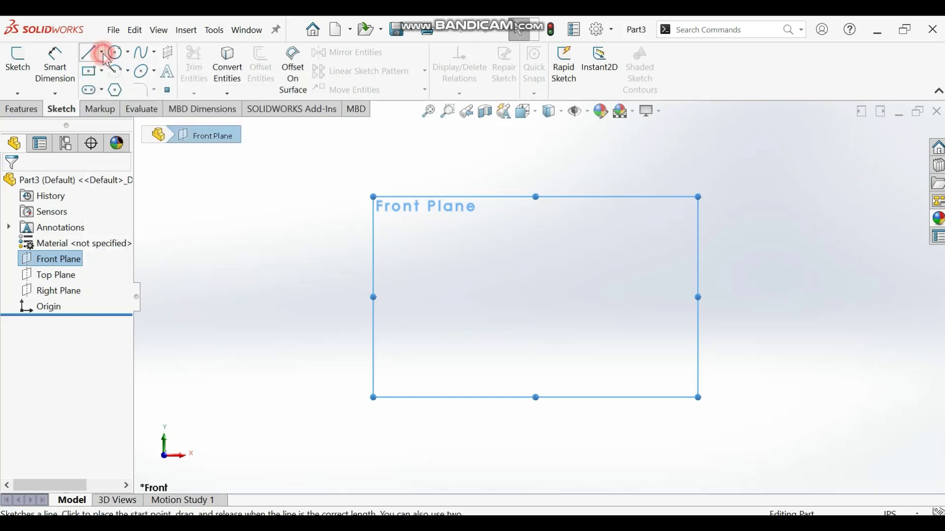
left_click(109, 90)
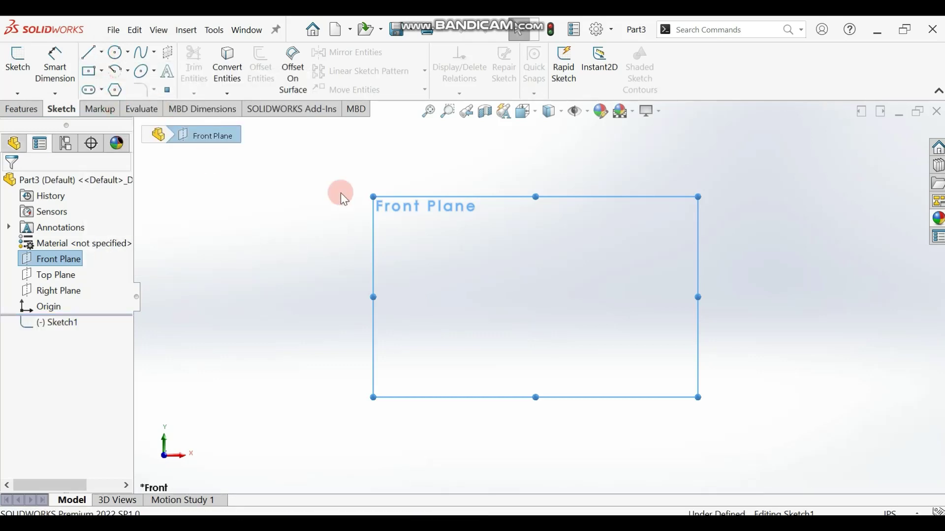
left_click_drag(535, 189, 538, 375)
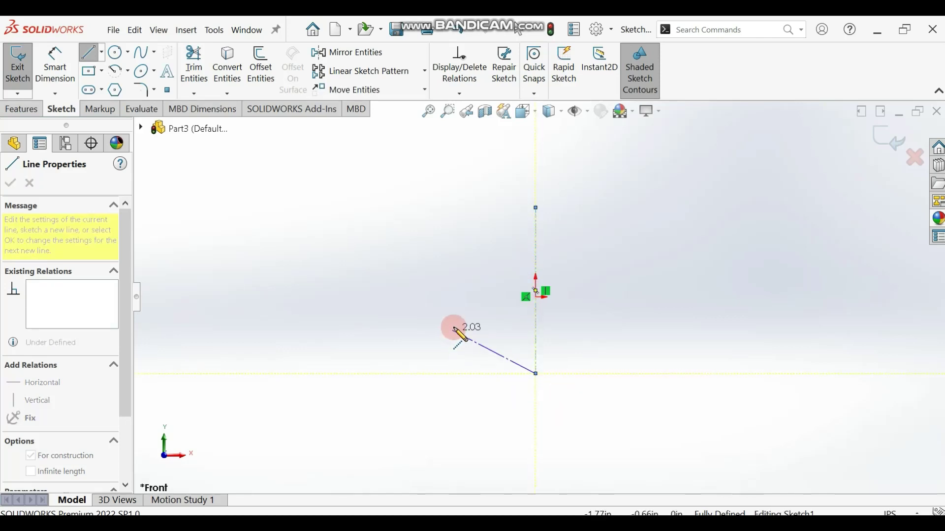
key("Escape")
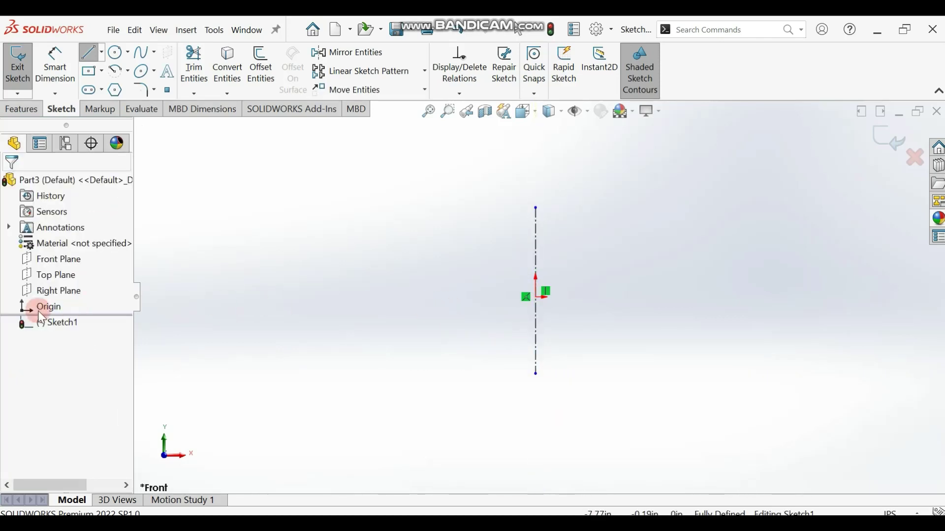
Step: Face the Top Plane and exit the centerline sketch
left_click(66, 327)
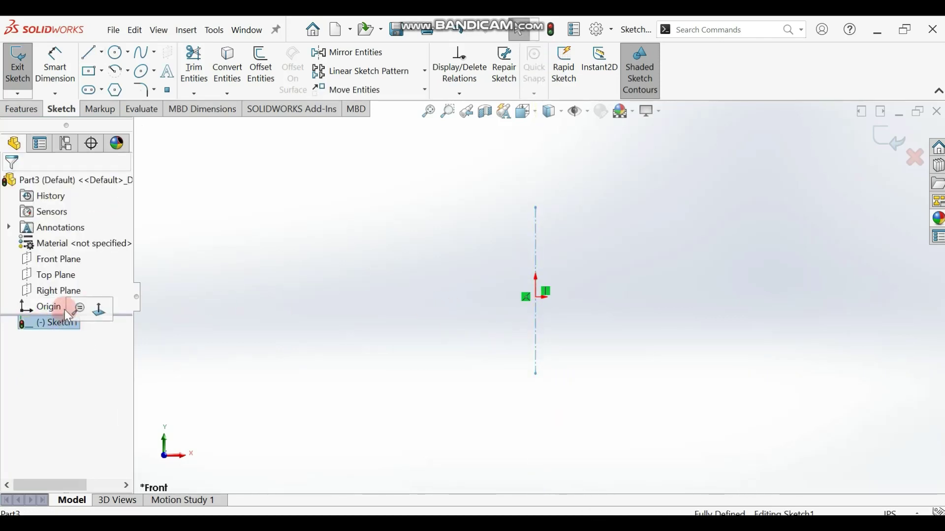
left_click(65, 277)
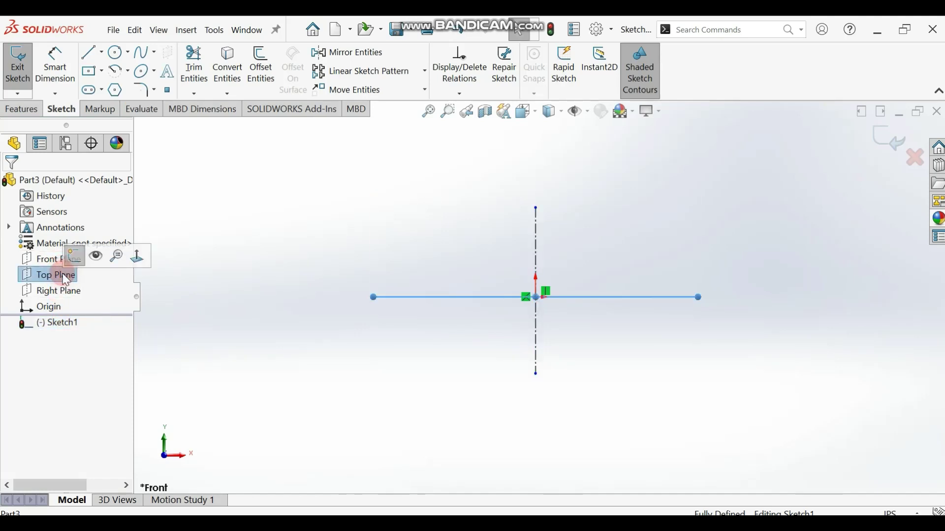
left_click(137, 257)
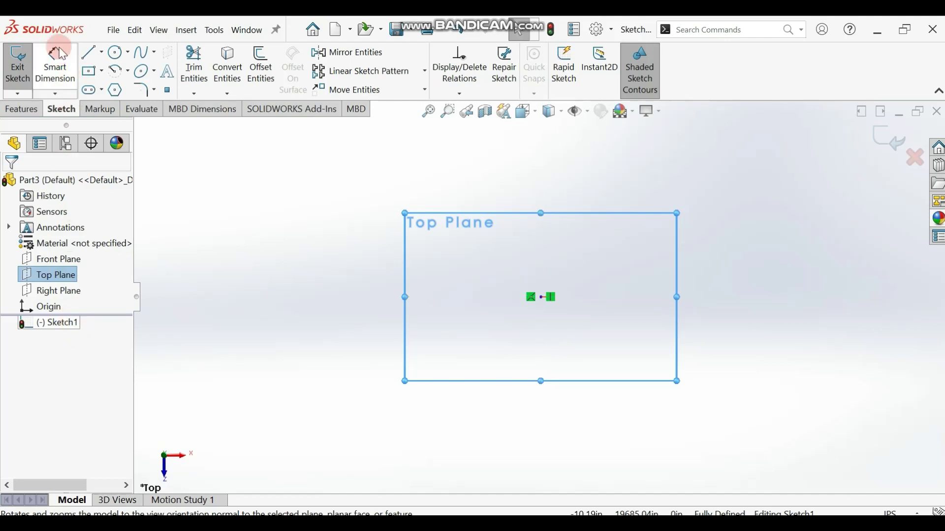
left_click(19, 69)
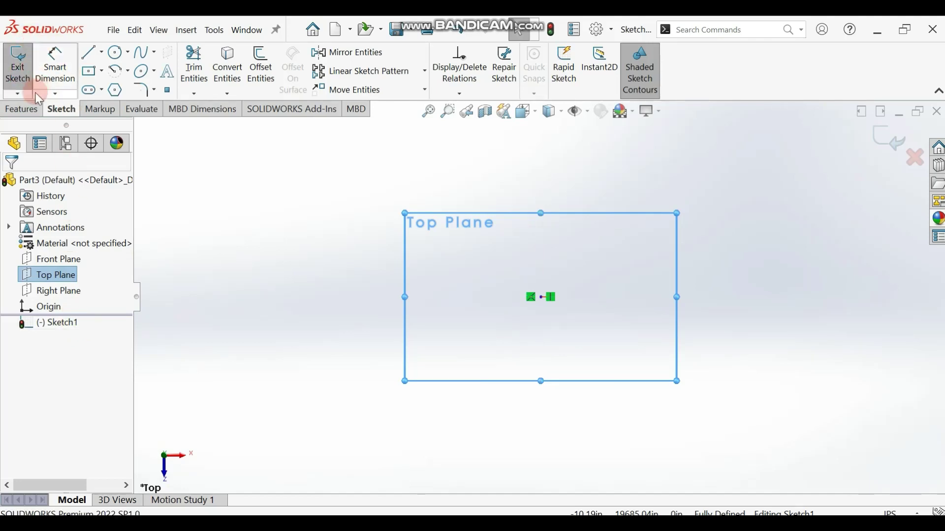
left_click(16, 95)
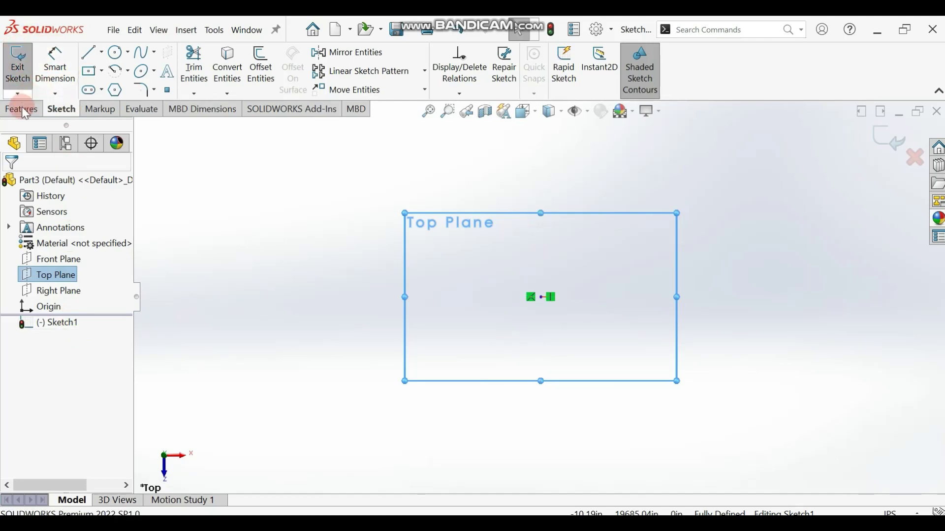
left_click(17, 71)
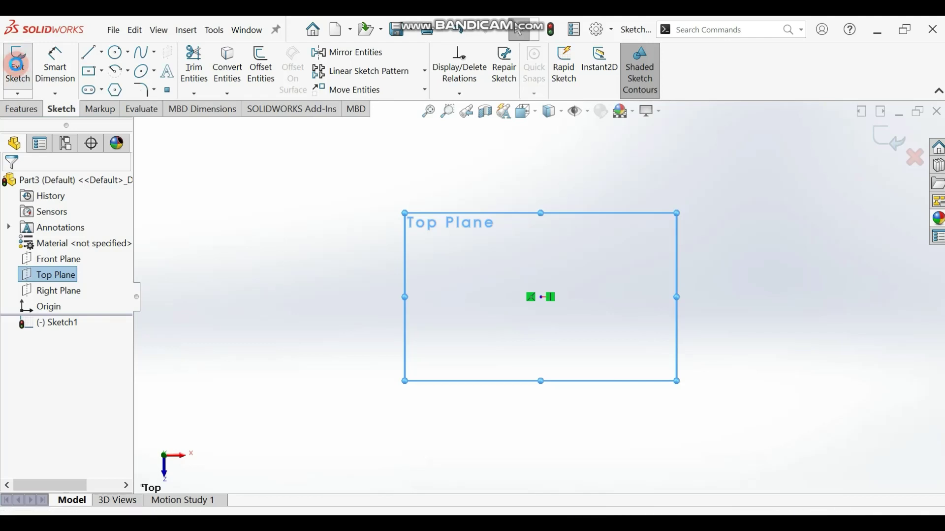
Step: Start a sketch on the Top Plane and draw a circle of about 0.55 in radius centred on the origin
left_click(69, 279)
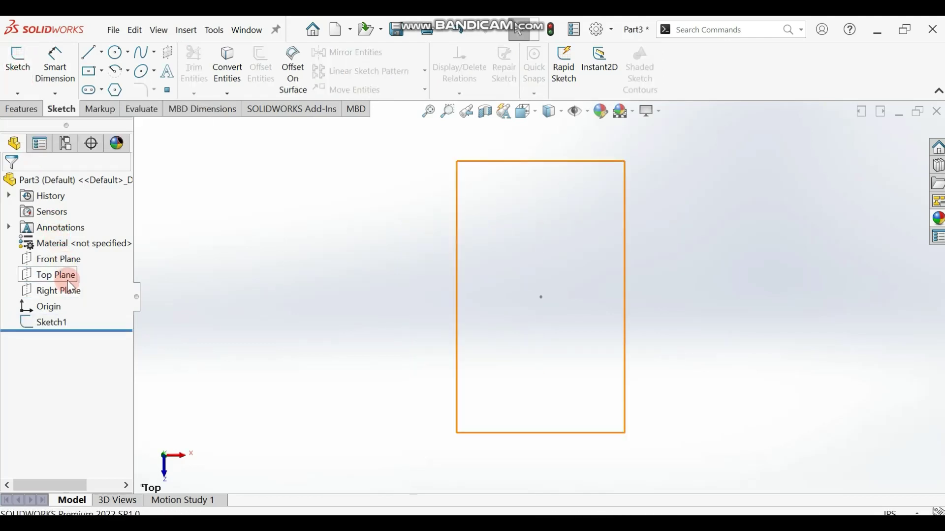
left_click(69, 276)
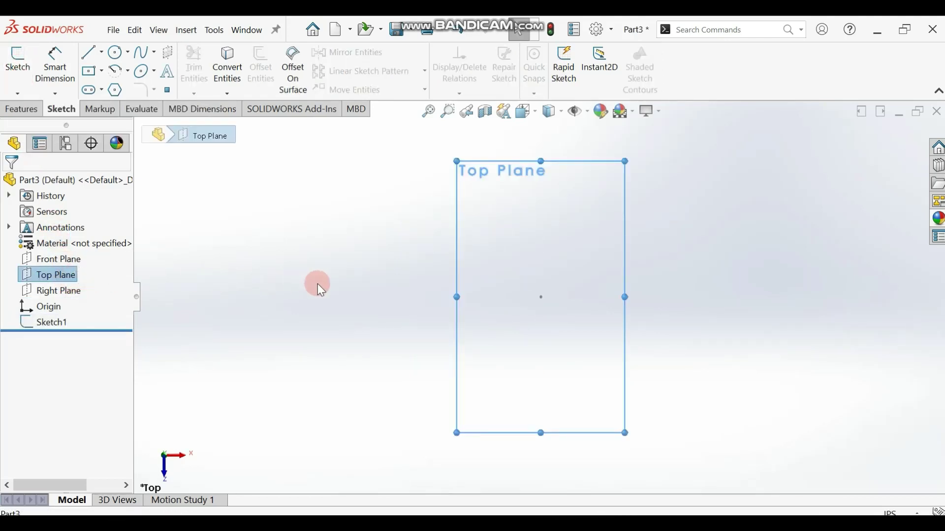
left_click(415, 295)
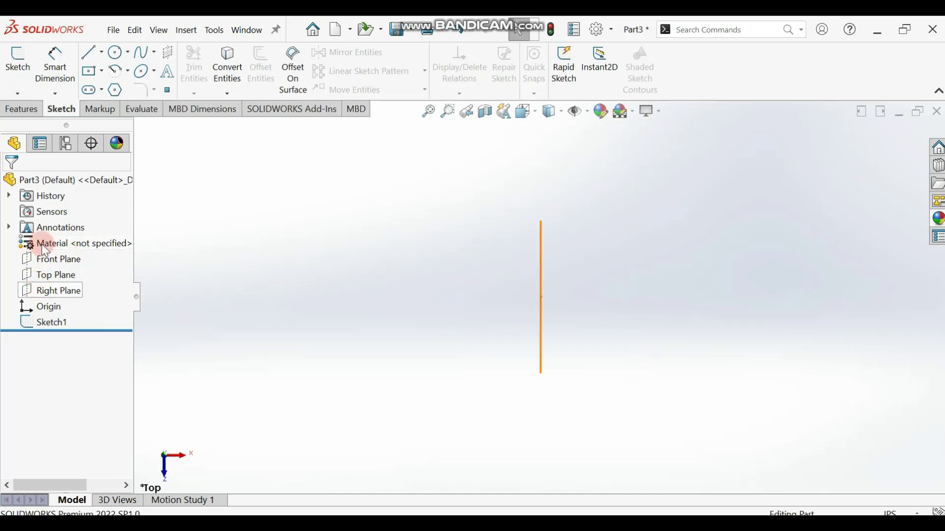
left_click(67, 67)
left_click(98, 56)
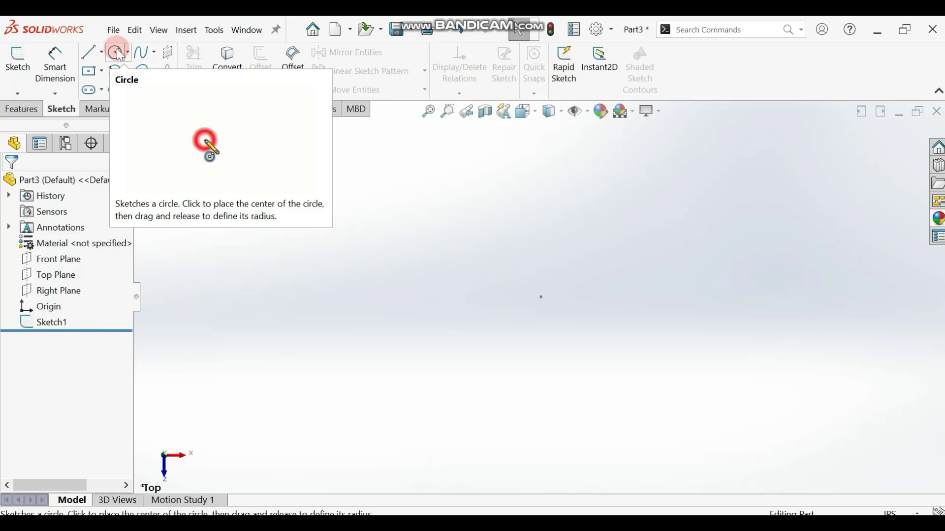
left_click(118, 51)
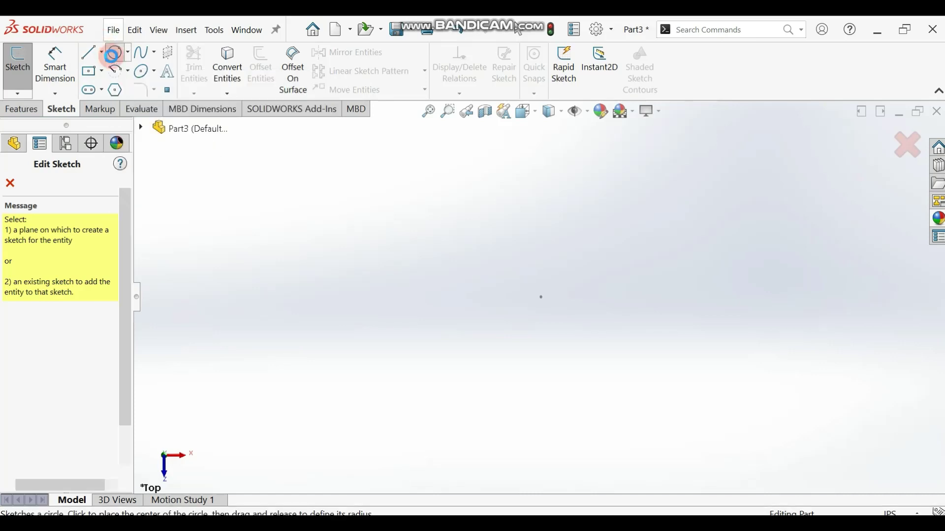
left_click(180, 138)
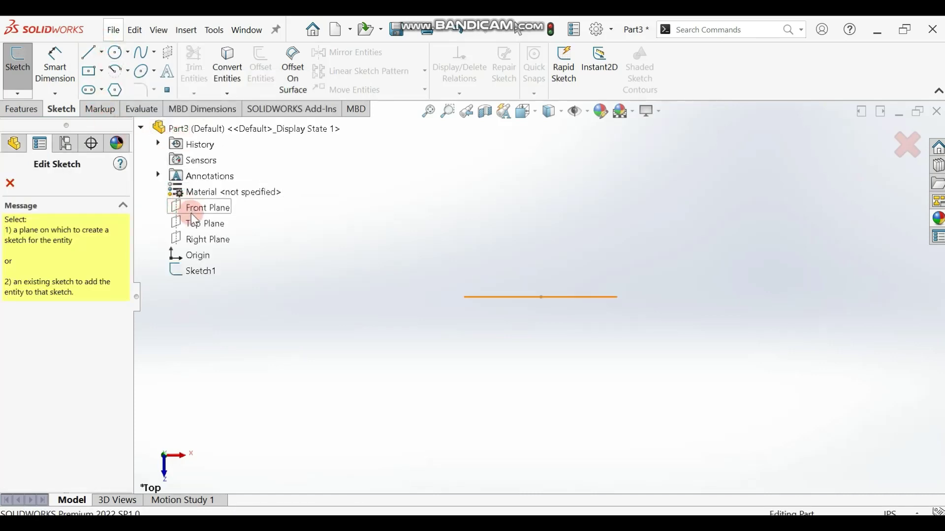
left_click(196, 222)
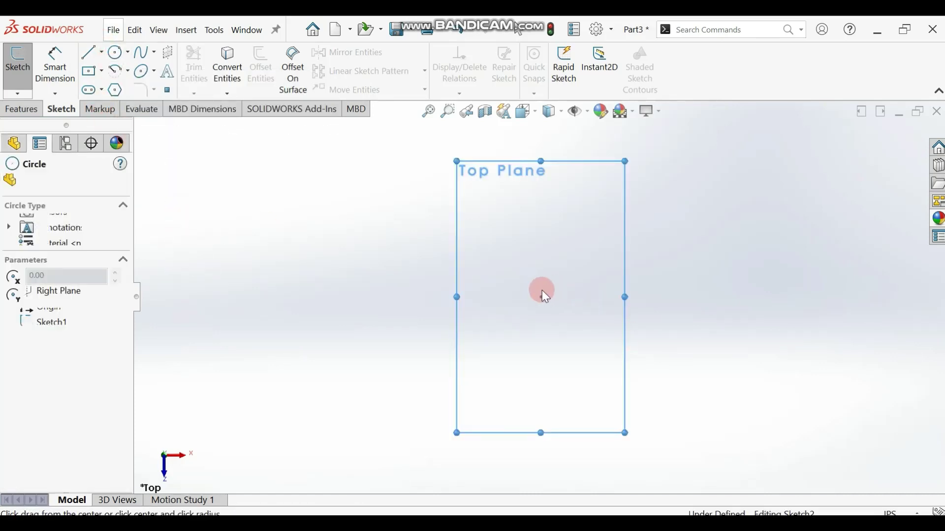
left_click(540, 297)
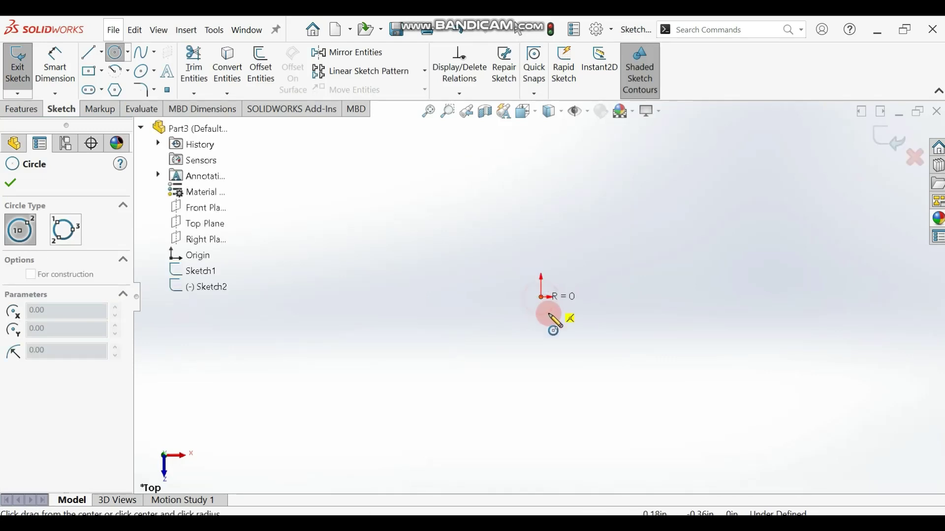
left_click(553, 315)
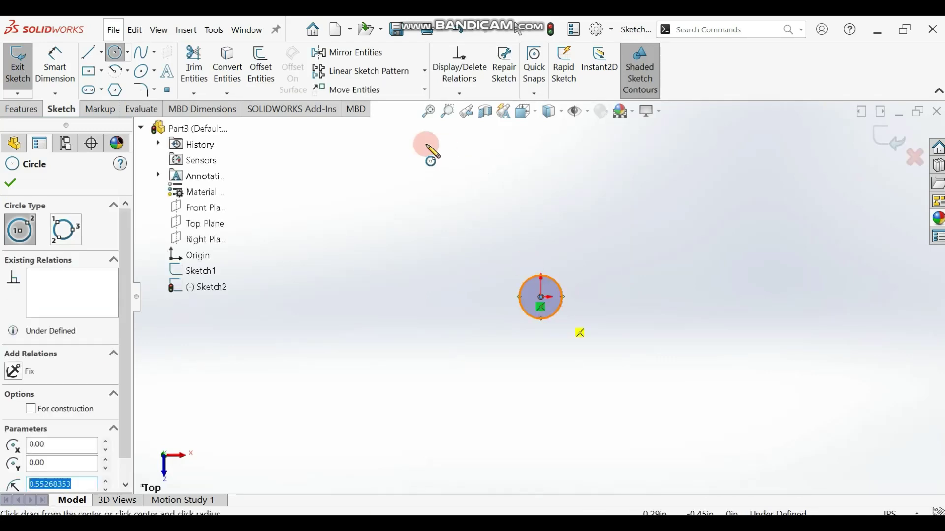
Step: Dimension the circle's diameter and set it to 0.19 in
left_click(54, 61)
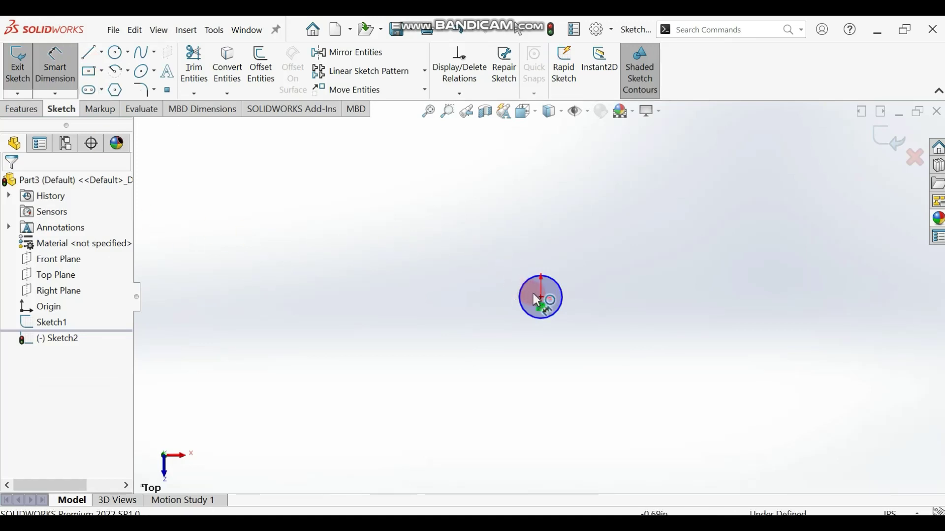
left_click(570, 300)
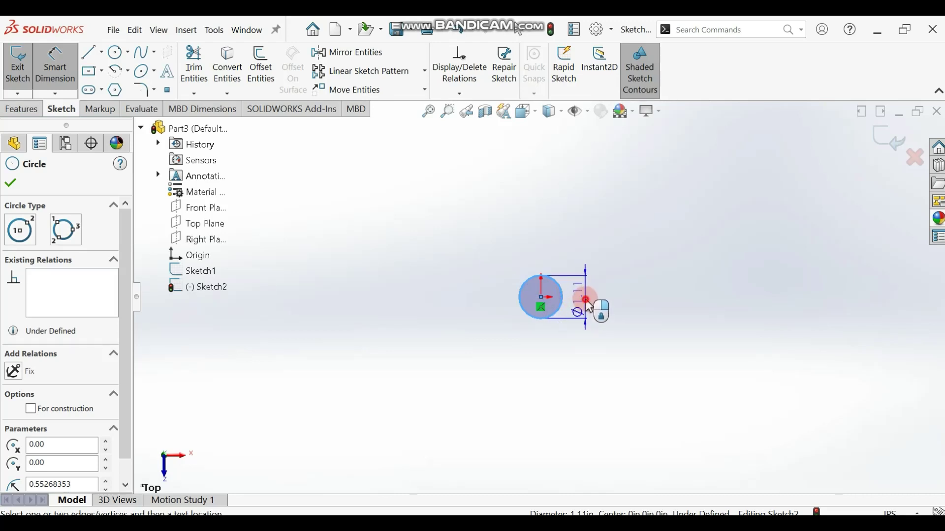
left_click(587, 304)
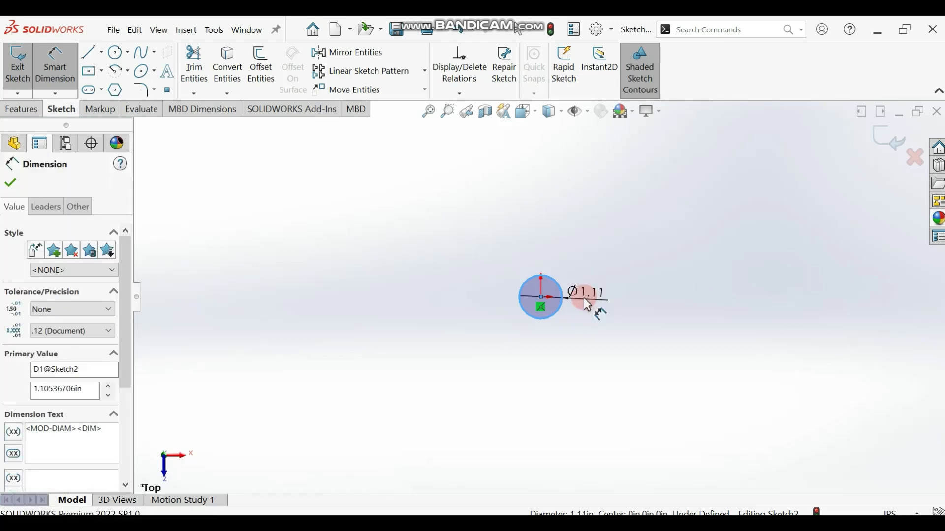
type("19")
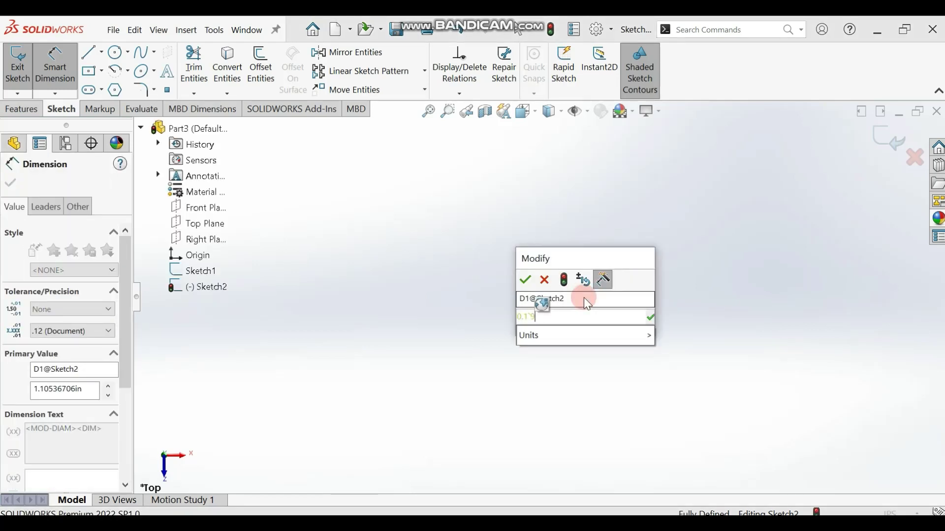
type("0.1")
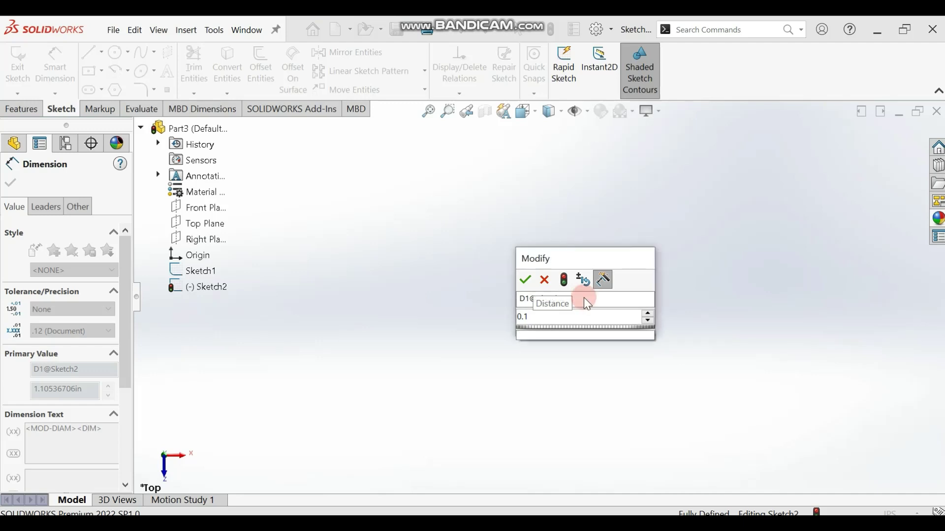
type("9")
key("Return")
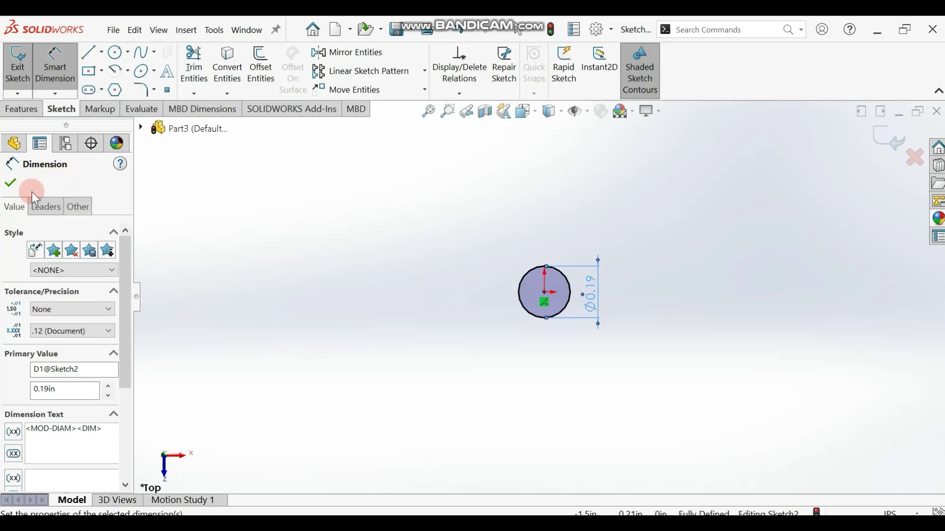
Step: Extrude the circle upward from the Top Plane as a blind boss 1 in deep
left_click(21, 110)
left_click(31, 69)
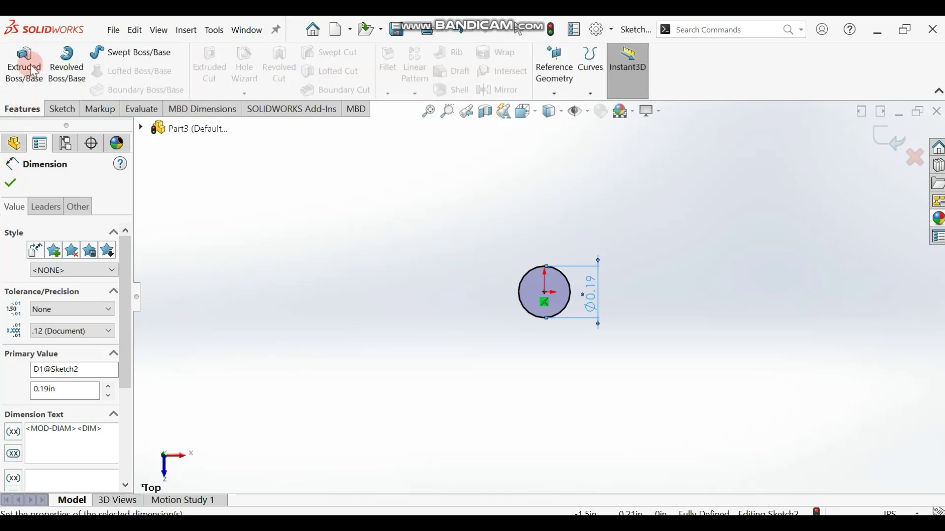
left_click(31, 88)
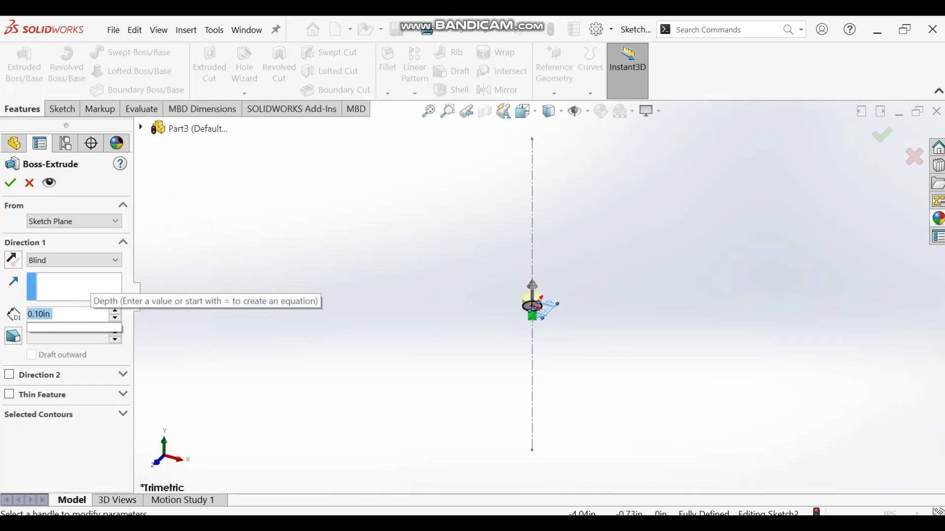
type("1")
key("Return")
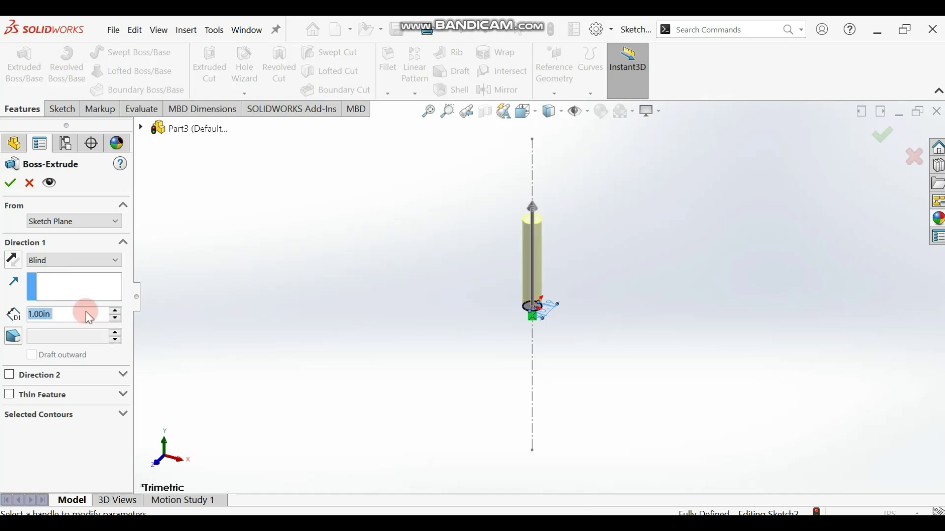
left_click(12, 184)
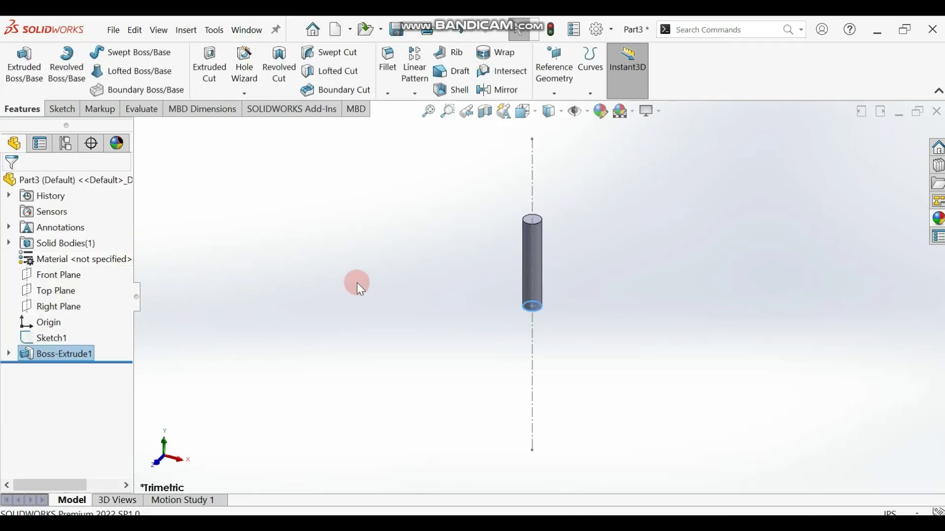
Step: Turn the view square to the Front Plane and frame the upper part of the shank
middle_click_drag(358, 283, 471, 232)
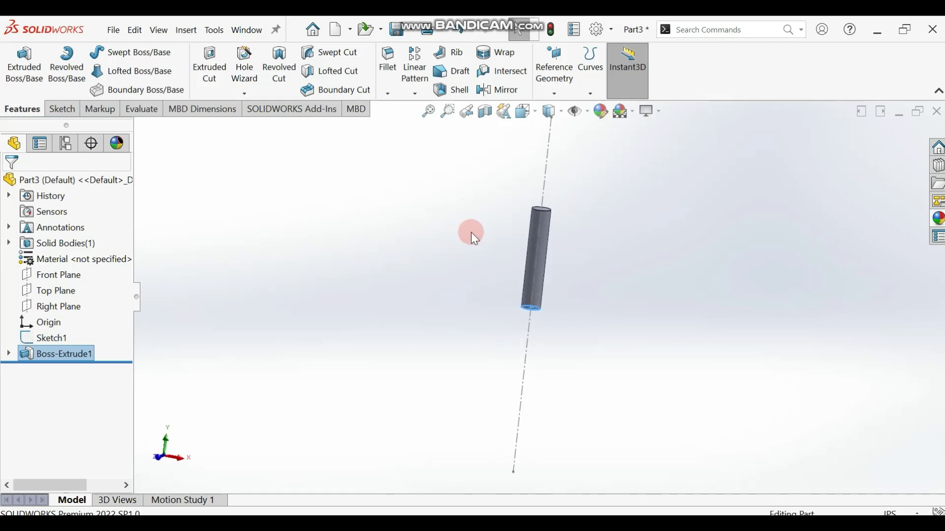
scroll(471, 230, "down", 3)
scroll(740, 332, "down", 3)
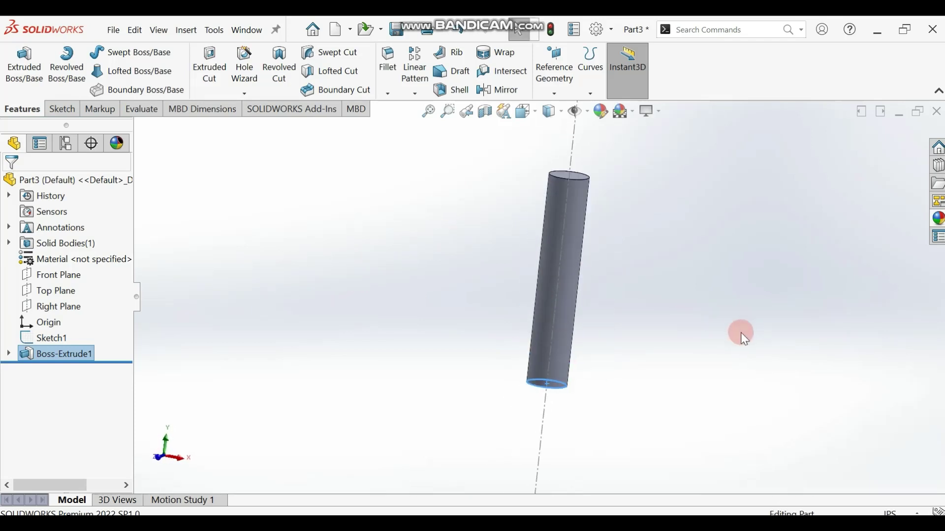
left_click(607, 273)
mouse_move(606, 270)
middle_mouse_down()
mouse_move(574, 253)
mouse_move(595, 235)
mouse_move(603, 256)
middle_mouse_up()
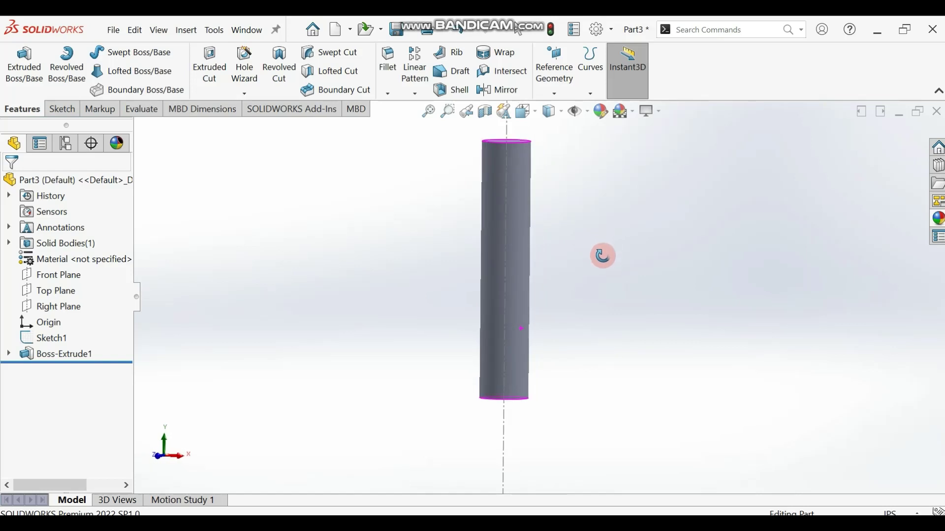
left_click(521, 308)
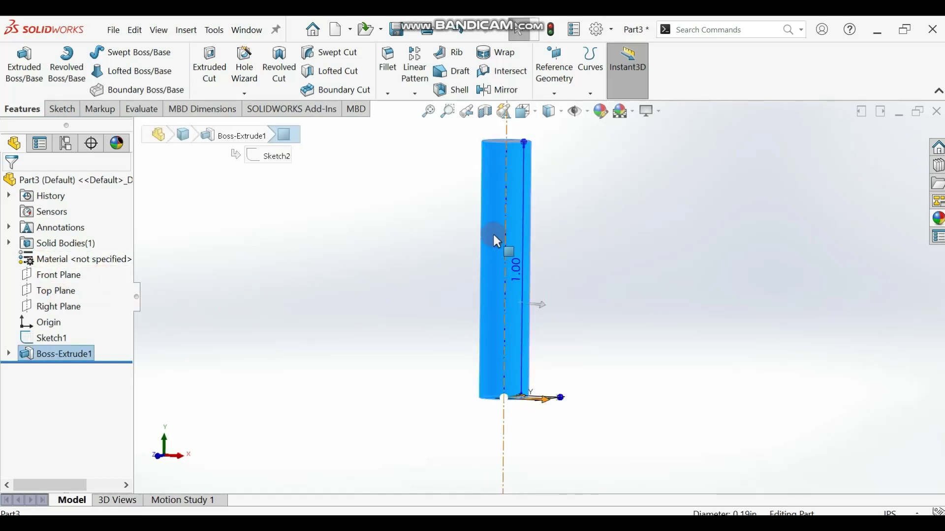
left_click(49, 293)
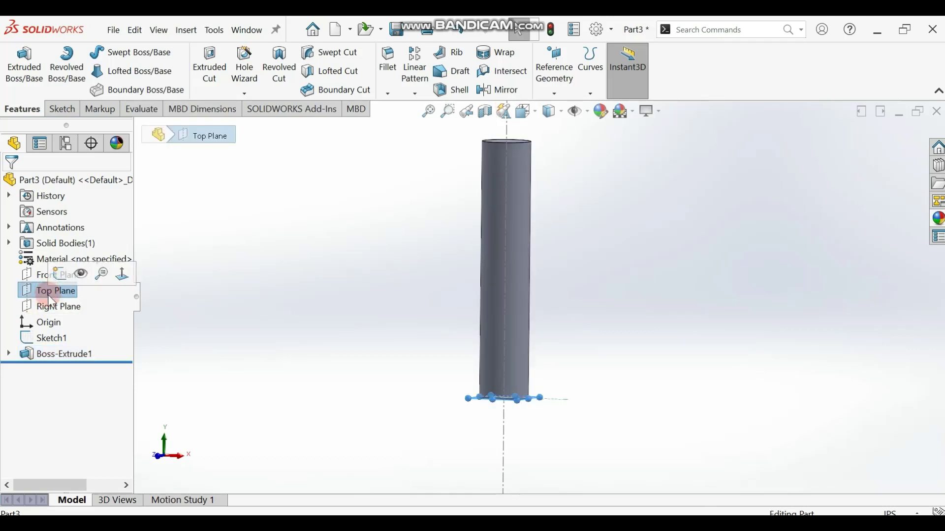
left_click(49, 276)
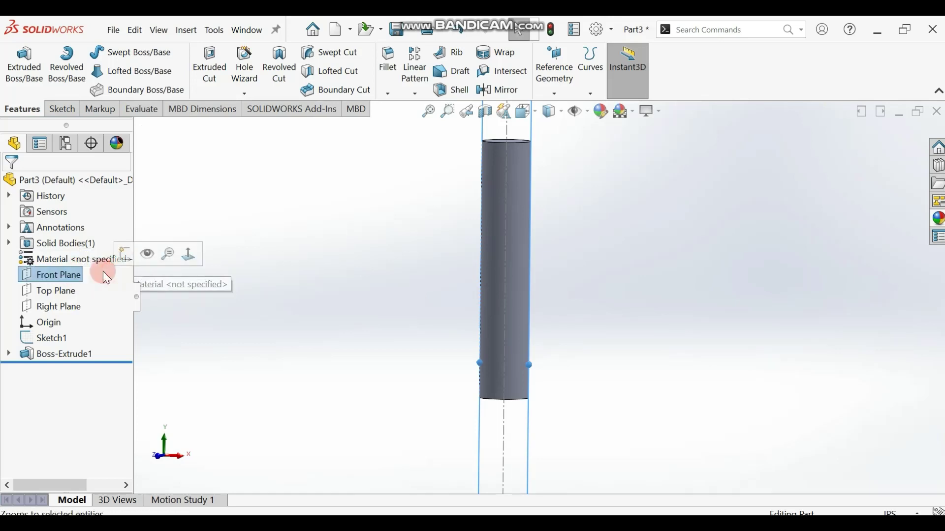
left_click(189, 255)
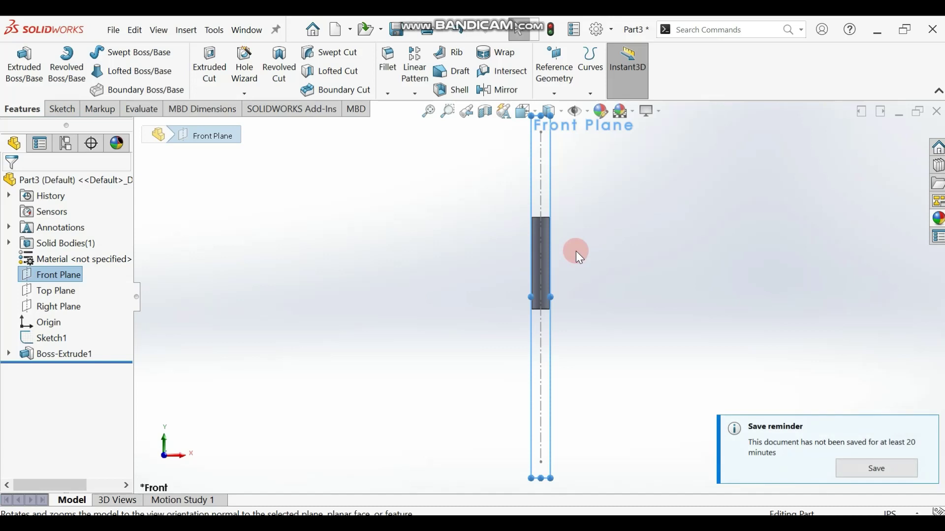
scroll(550, 245, "down", 2)
scroll(520, 238, "down", 2)
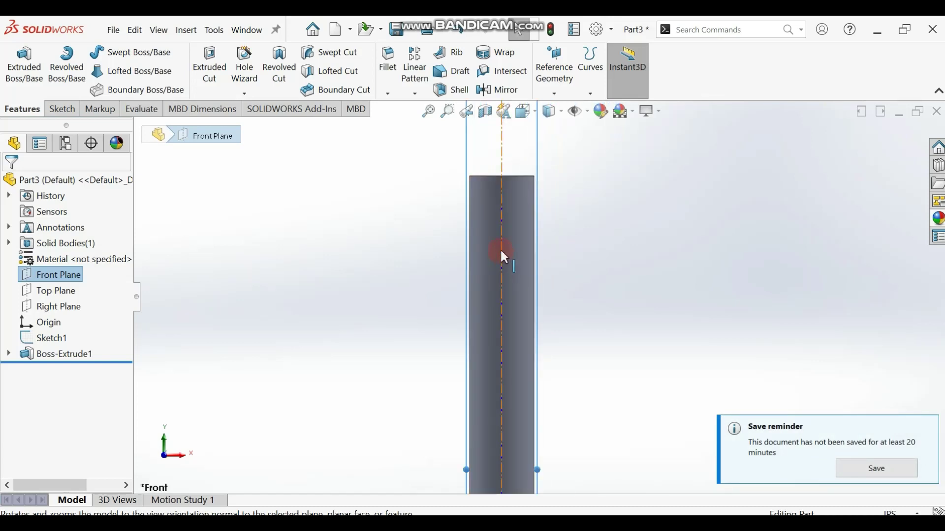
Step: Switch to the finished Screw part, examine its countersunk head, slot and pointed tip from several angles, and return to Part3
left_click(497, 393)
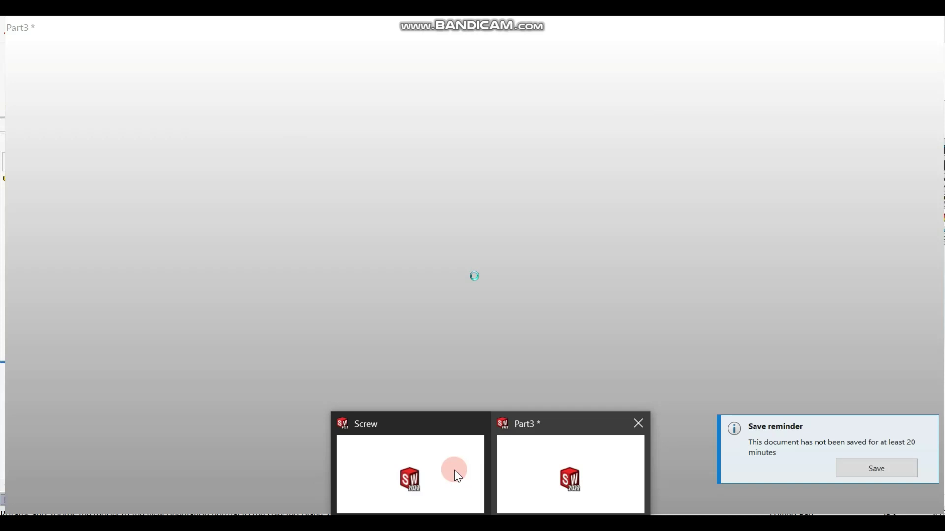
mouse_move(435, 471)
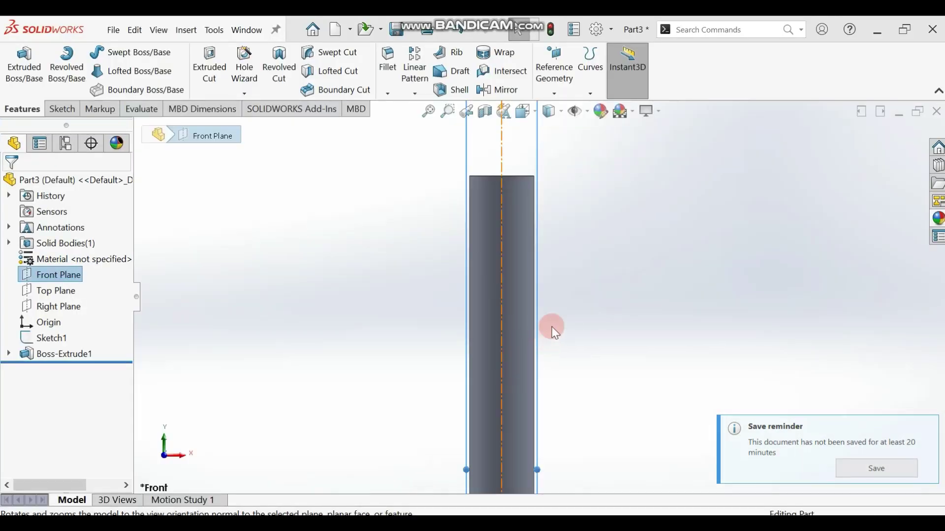
key("ctrl+Tab")
middle_click_drag(555, 316, 553, 232)
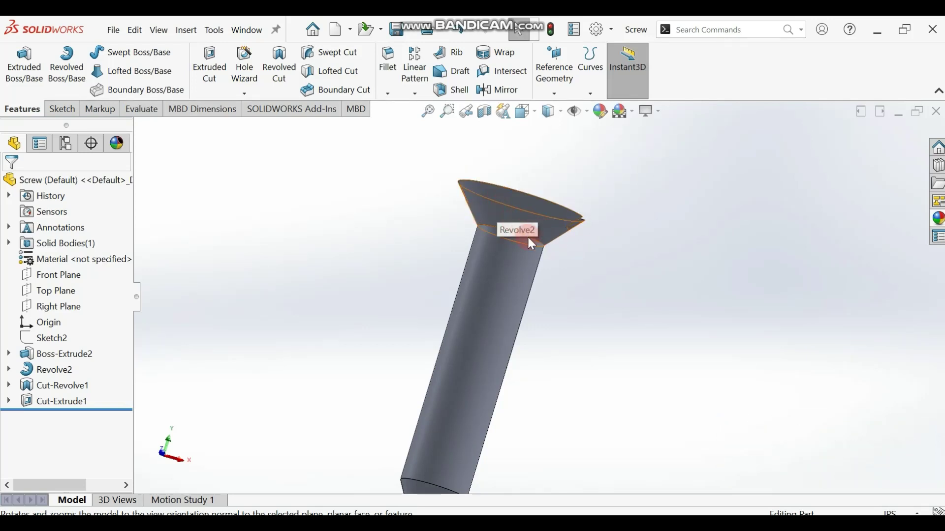
scroll(539, 340, "up", 3)
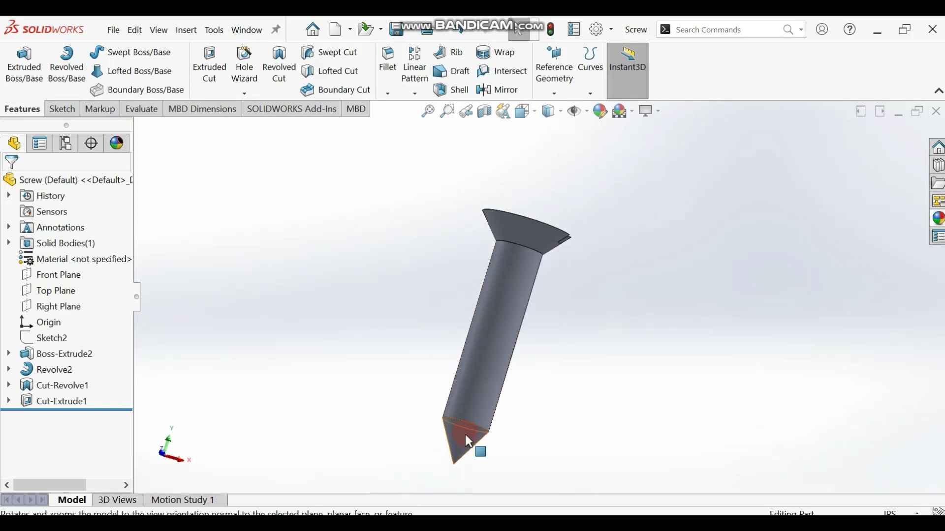
middle_click_drag(574, 351, 510, 323)
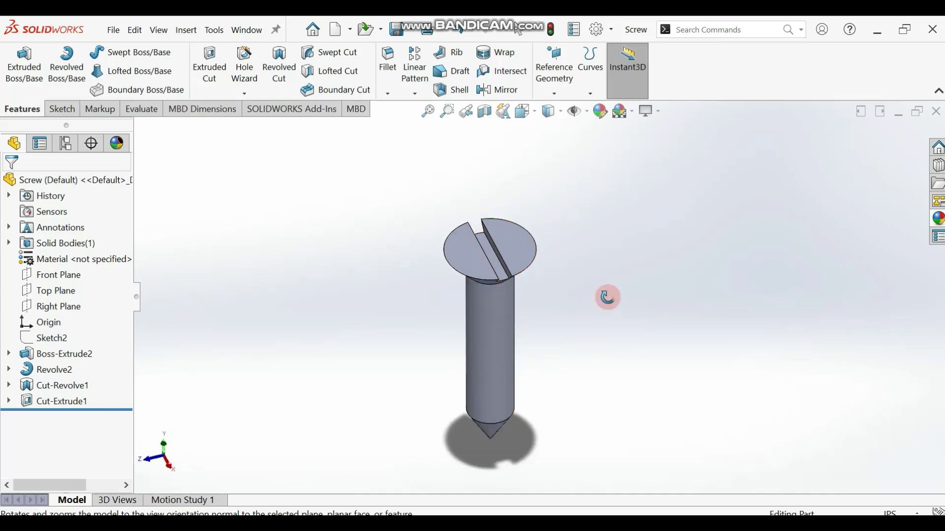
middle_click_drag(608, 297, 554, 267)
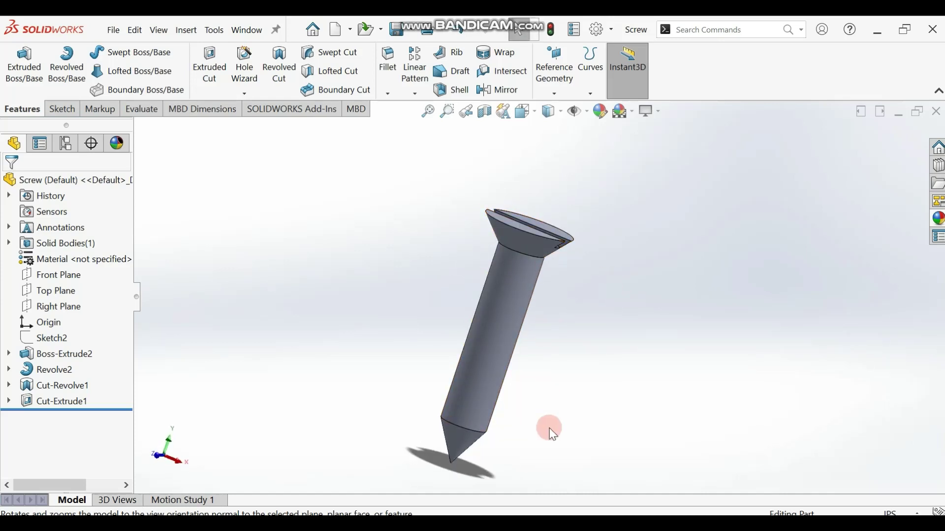
left_click(538, 475)
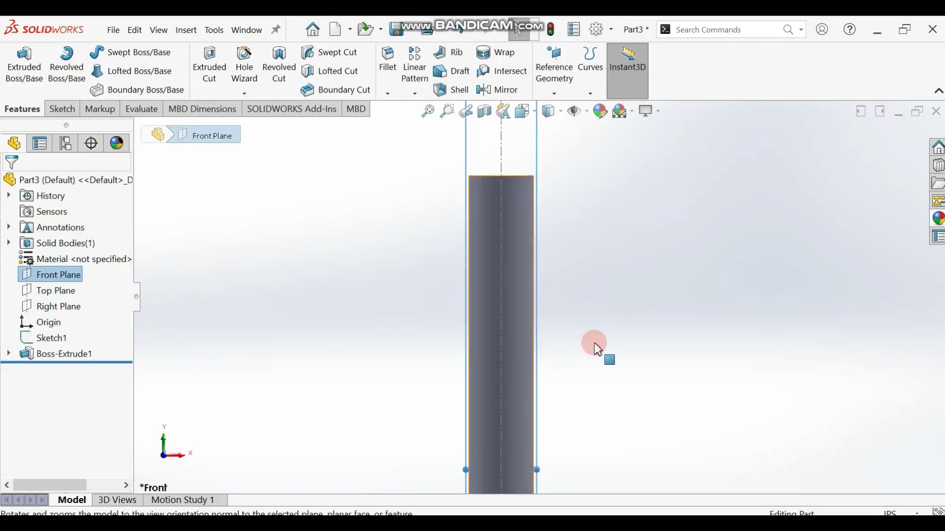
Step: Sketch a closed right triangle on the Front Plane, running about 0.21 in outward from the shank's top centre, diagonally down to the centerline and back up
key("f")
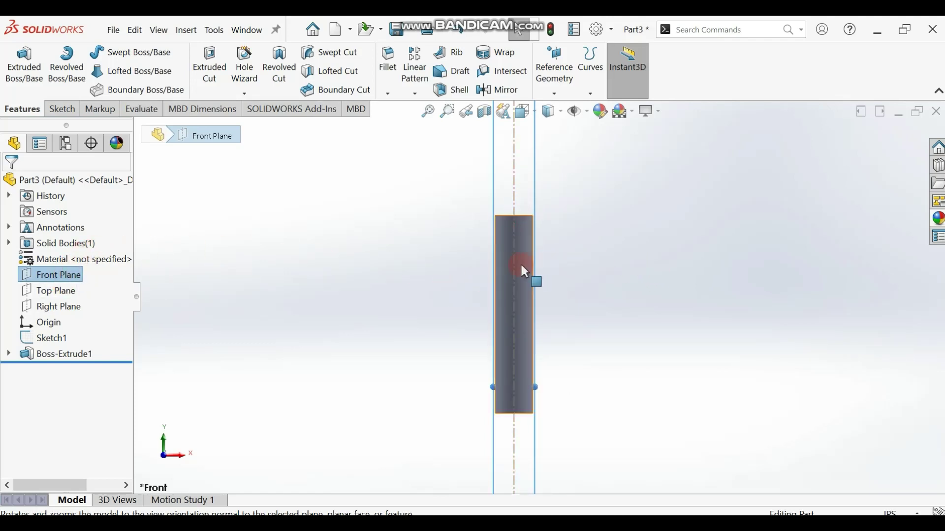
left_click(50, 76)
left_click(64, 109)
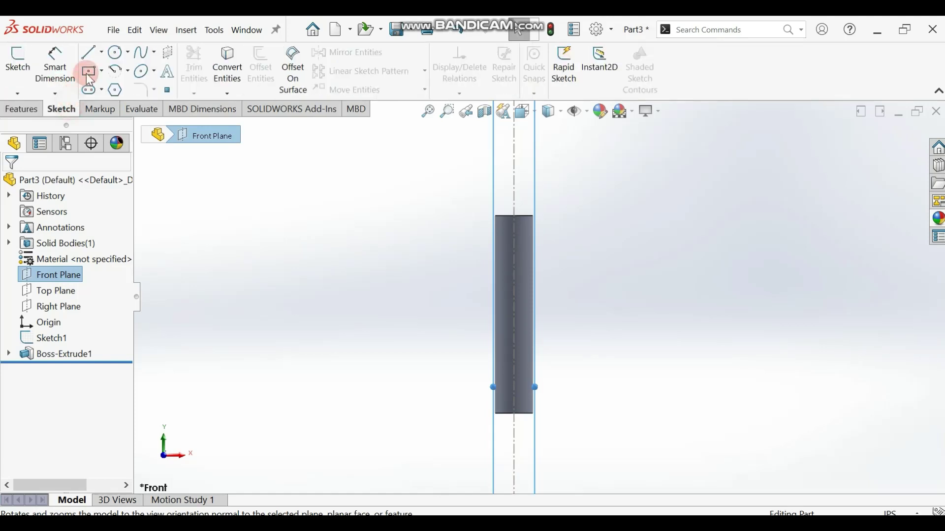
left_click(93, 52)
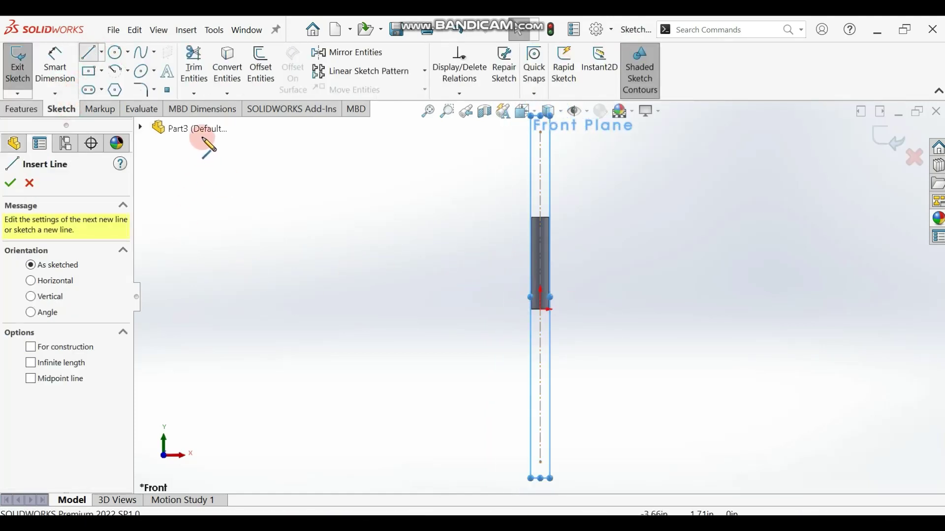
left_click(204, 127)
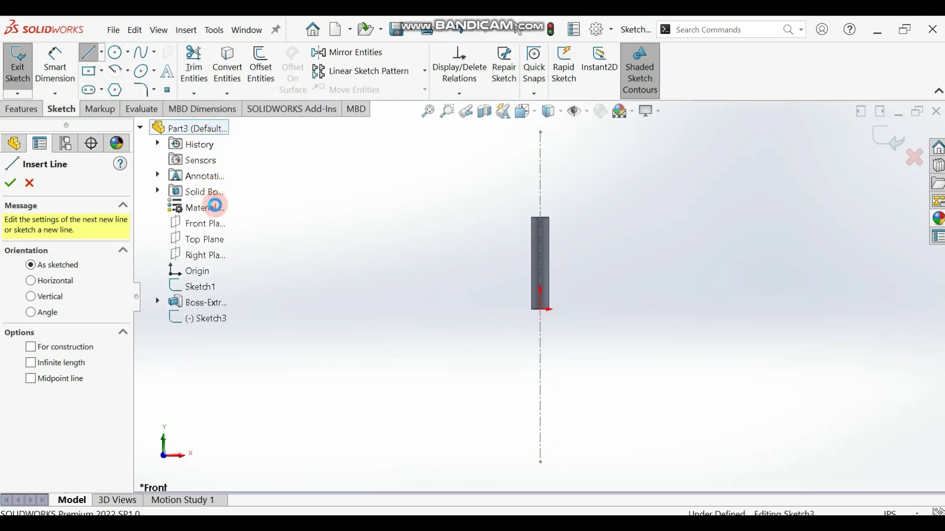
left_click(214, 226)
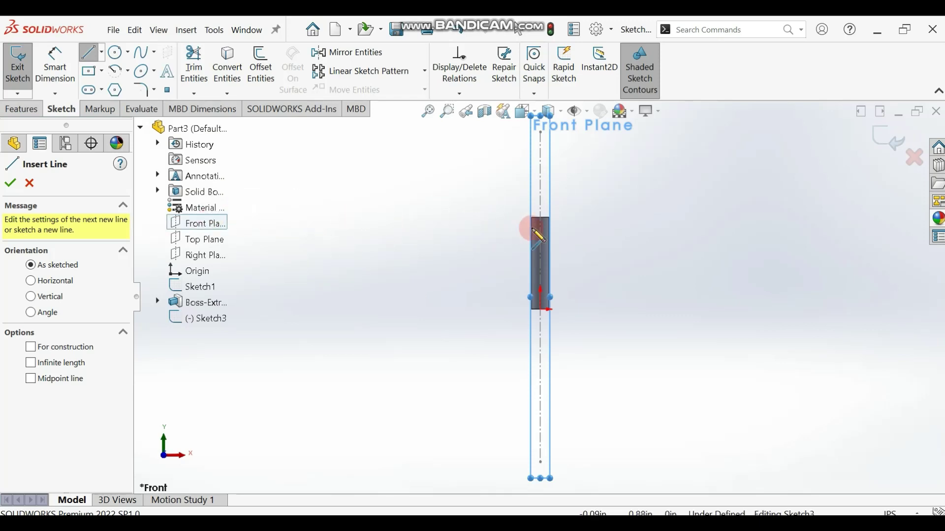
scroll(542, 224, "down", 3)
scroll(559, 225, "down", 4)
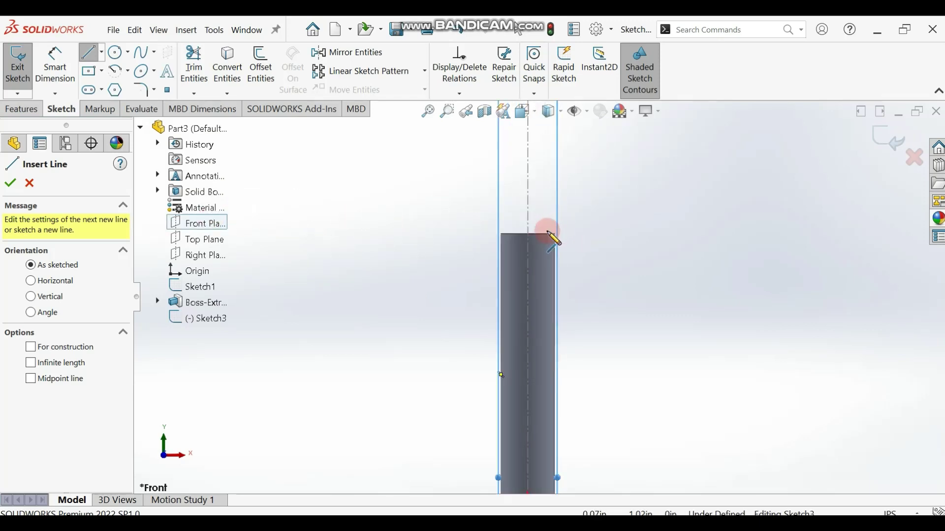
left_click(521, 245)
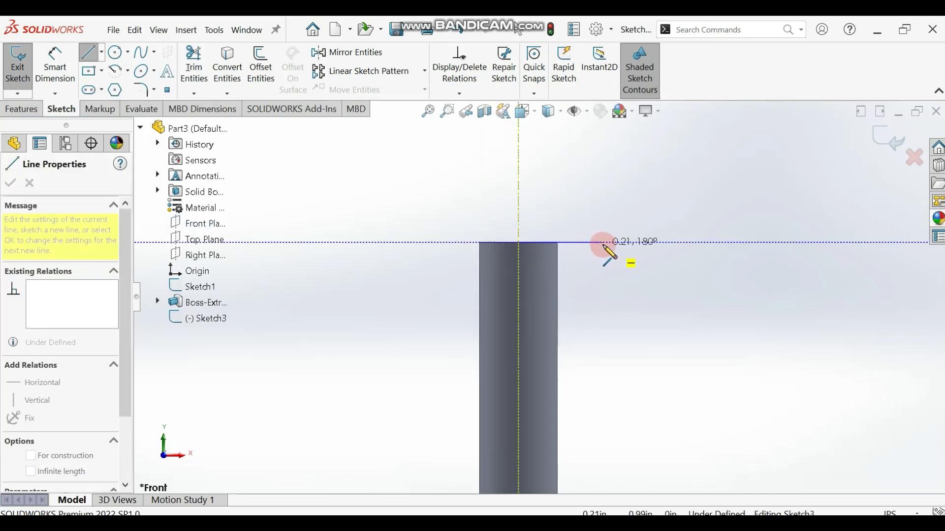
left_click(605, 242)
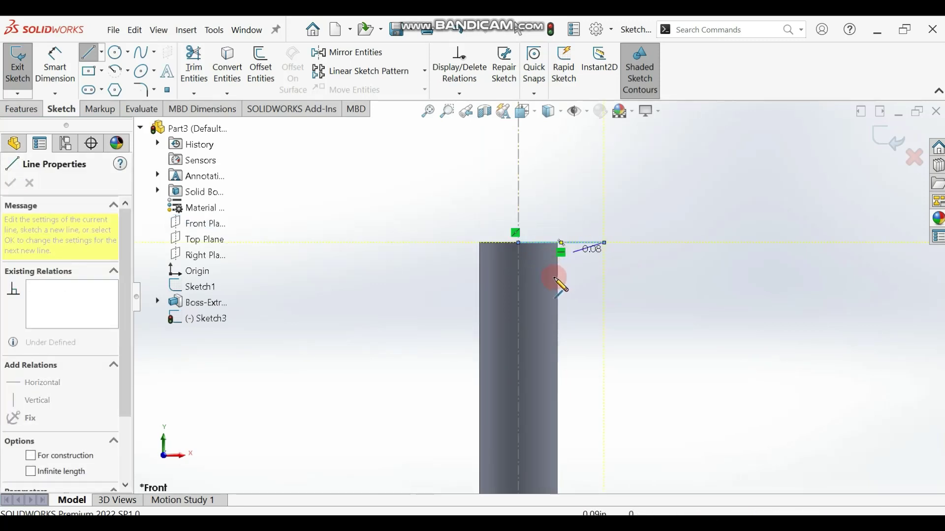
left_click(519, 328)
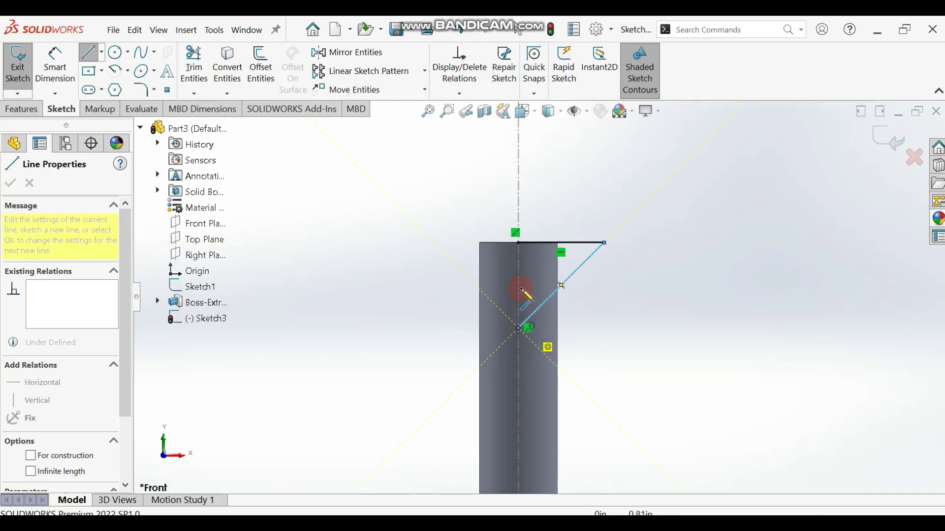
left_click(518, 243)
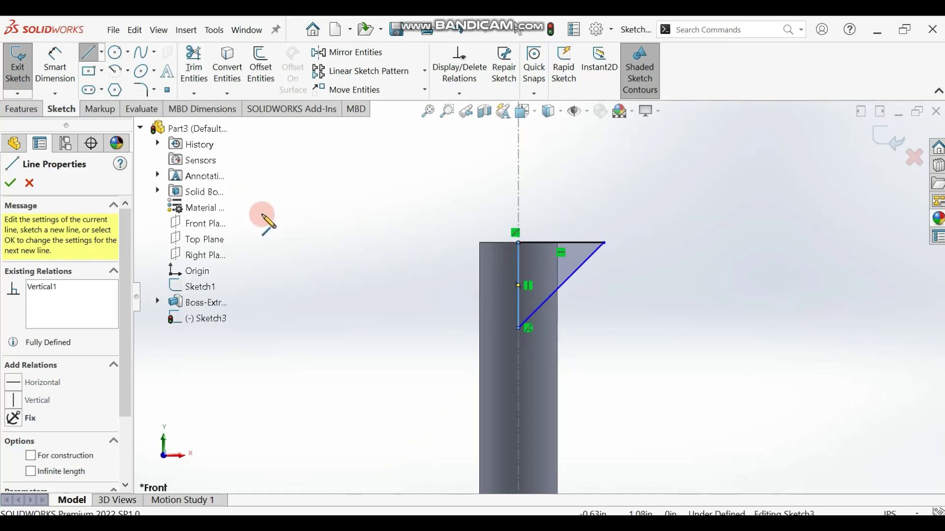
Step: Dimension the angle between the triangle's vertical and slanted sides and set it to 41 degrees
left_click(55, 67)
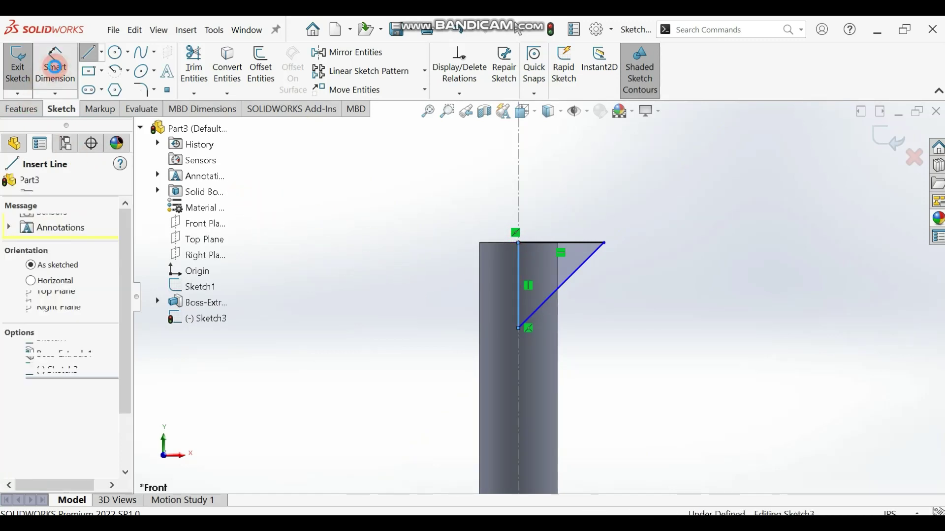
left_click(527, 278)
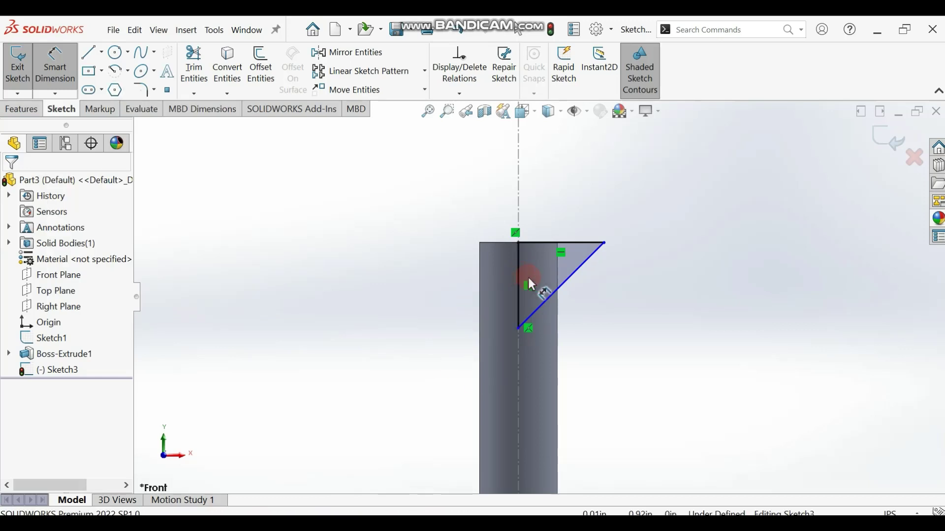
left_click(551, 295)
left_click(555, 297)
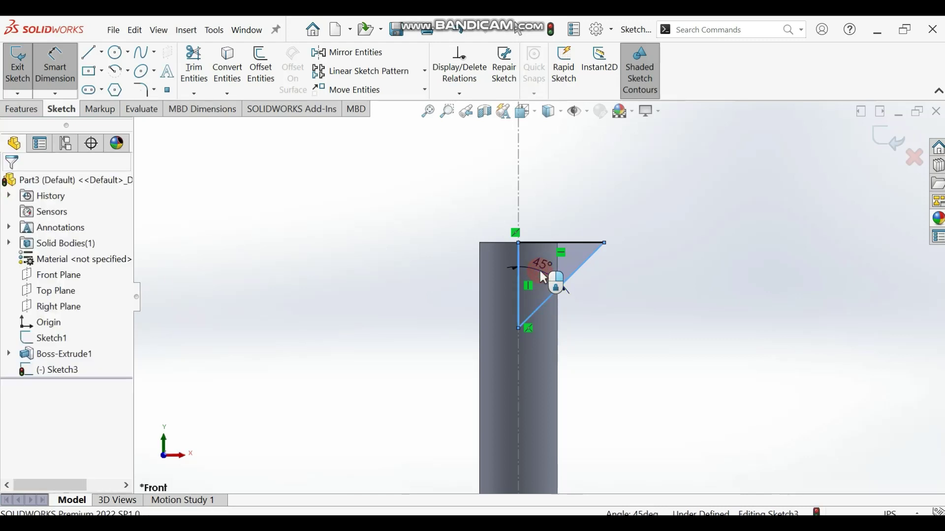
left_click(539, 271)
type("41")
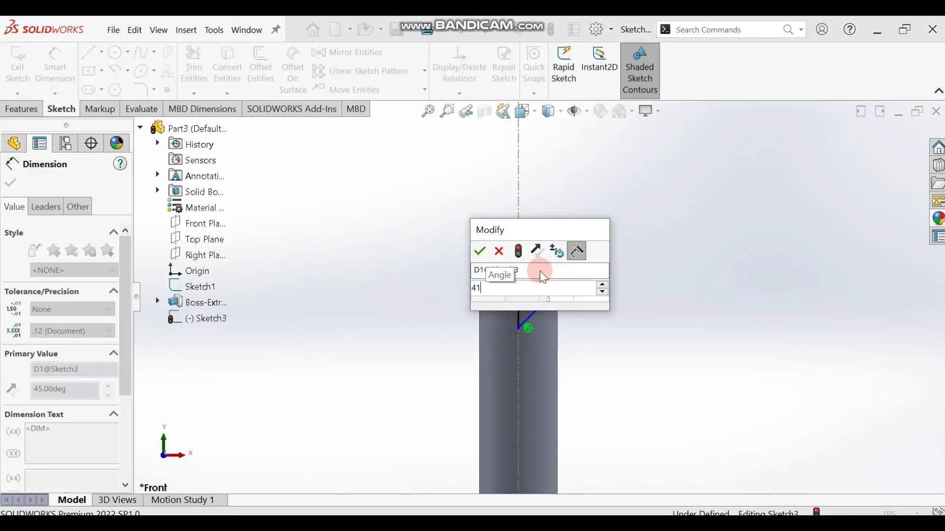
key("Return")
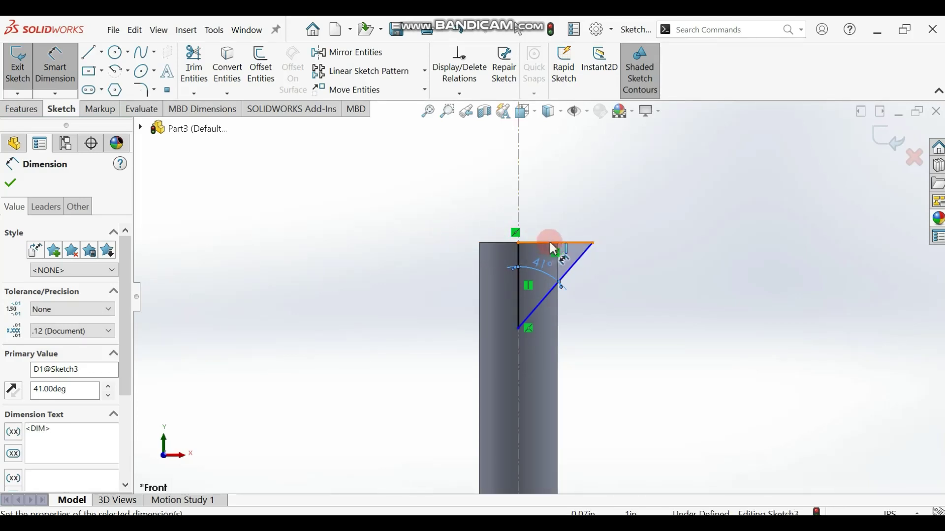
Step: Dimension the triangle's horizontal upper side and set it to 0.1825 in
left_click(586, 246)
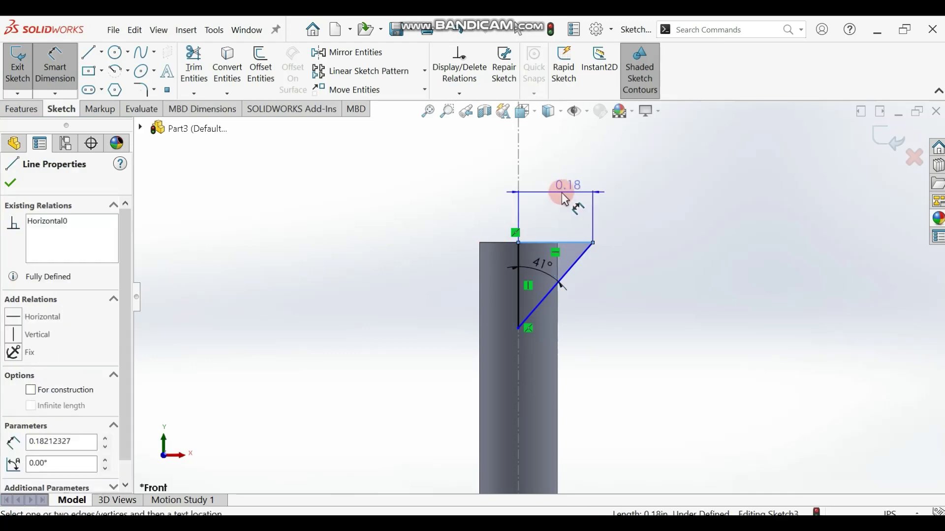
left_click(559, 195)
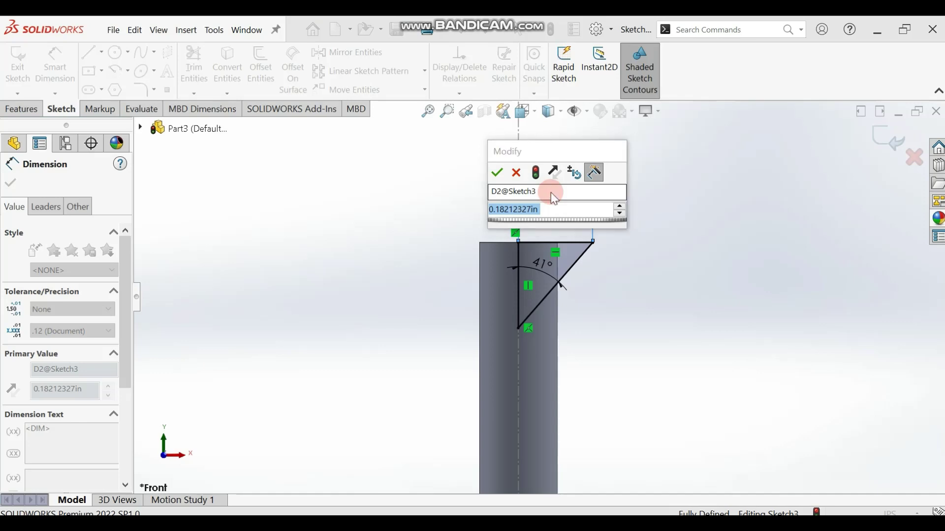
type("0,")
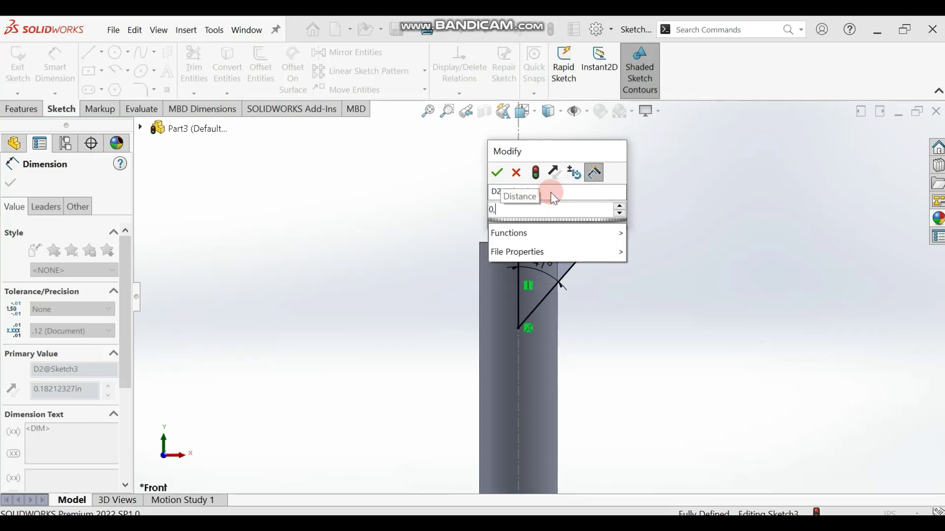
key("BackSpace")
type(".")
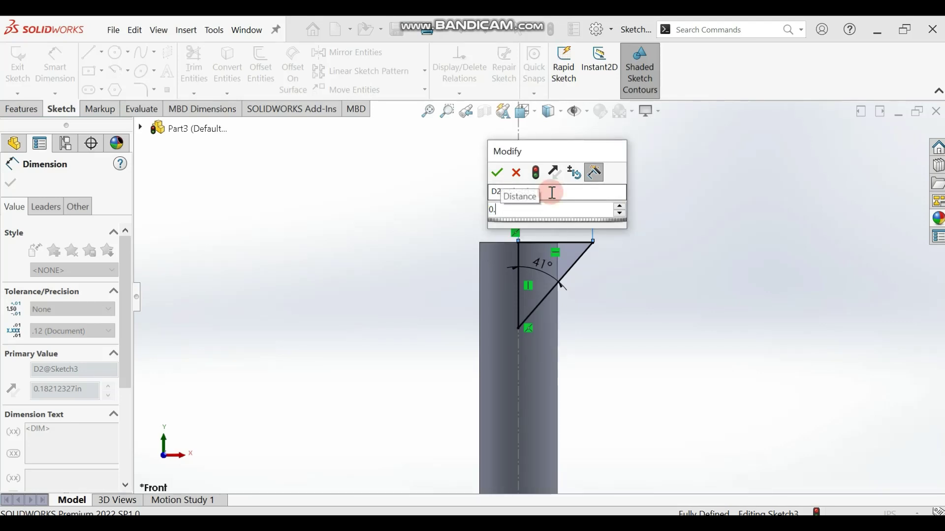
type("1825")
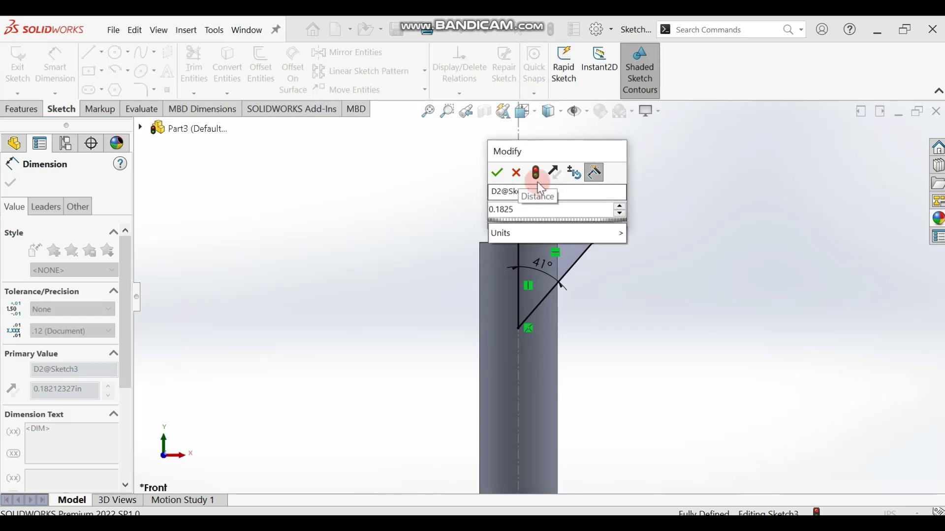
left_click(498, 173)
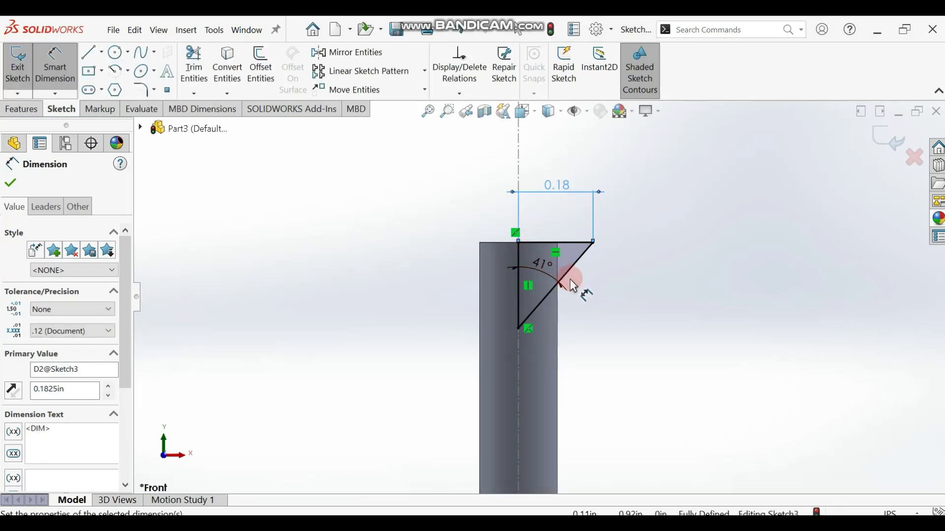
mouse_move(573, 272)
middle_mouse_down()
mouse_move(609, 276)
mouse_move(544, 317)
mouse_move(553, 257)
mouse_move(568, 265)
middle_mouse_up()
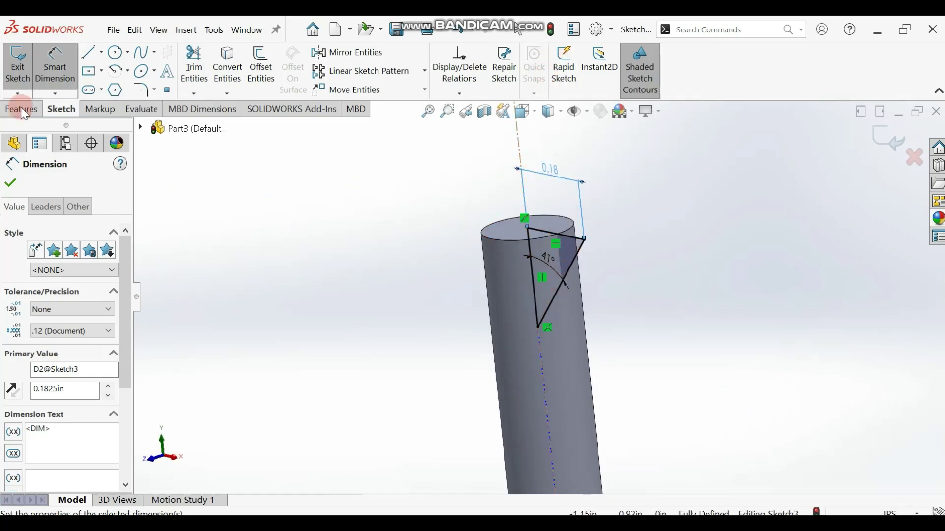
left_click(9, 186)
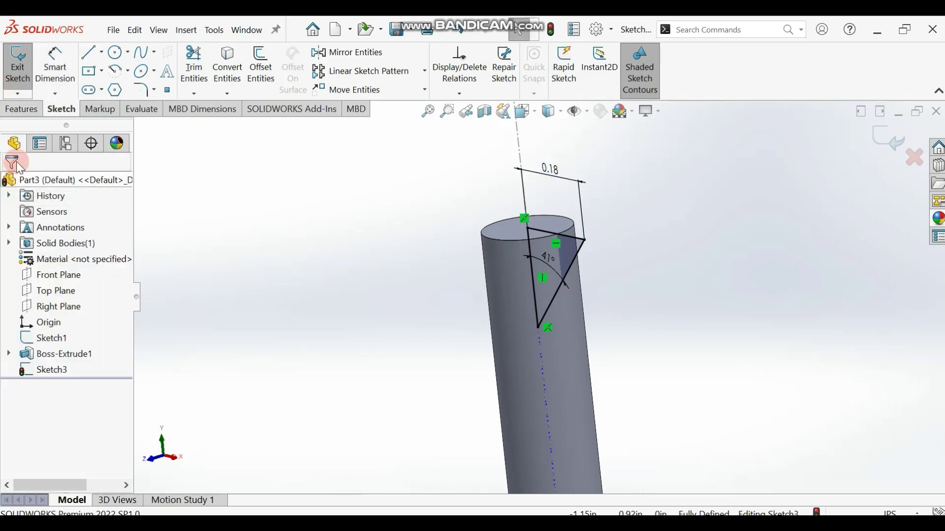
Step: Revolve the triangular profile 360 degrees about the vertical centerline, merged with the shank, to form the countersunk head
left_click(25, 111)
left_click(58, 64)
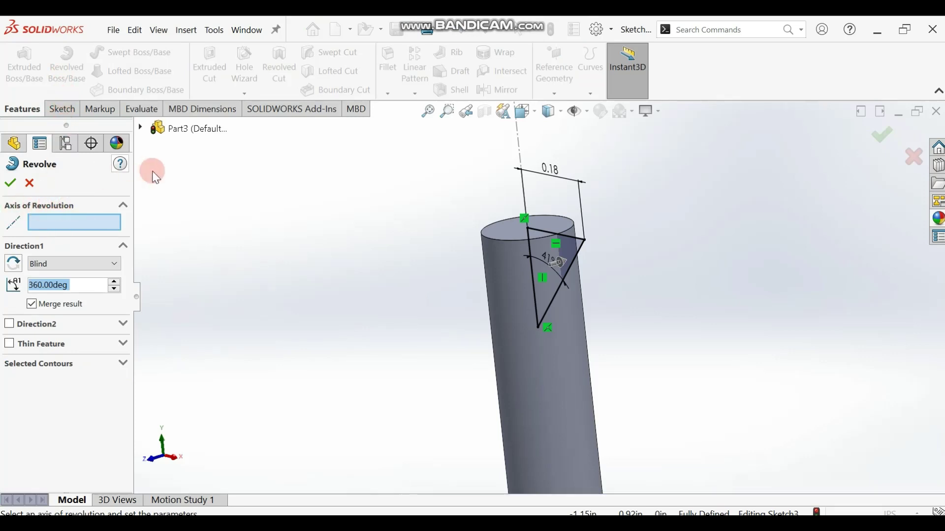
scroll(634, 207, "down", 3)
scroll(494, 167, "up", 3)
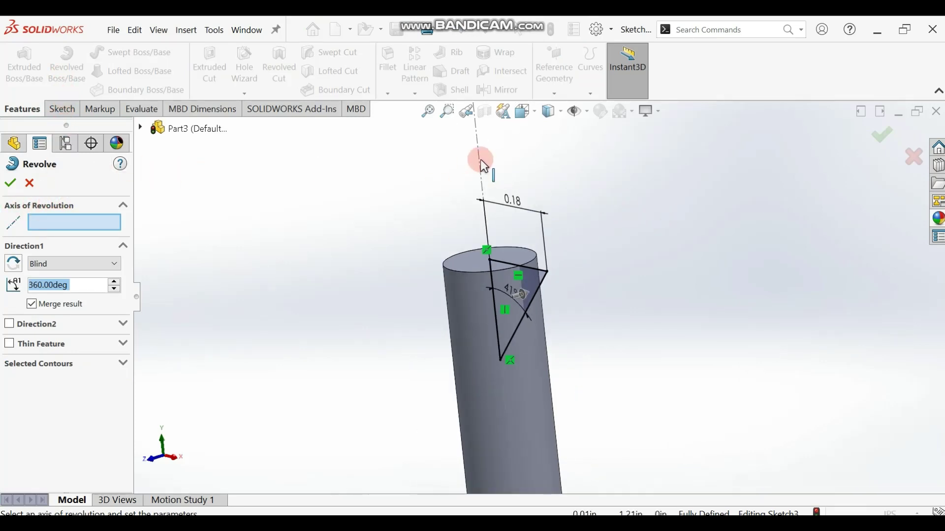
left_click(478, 158)
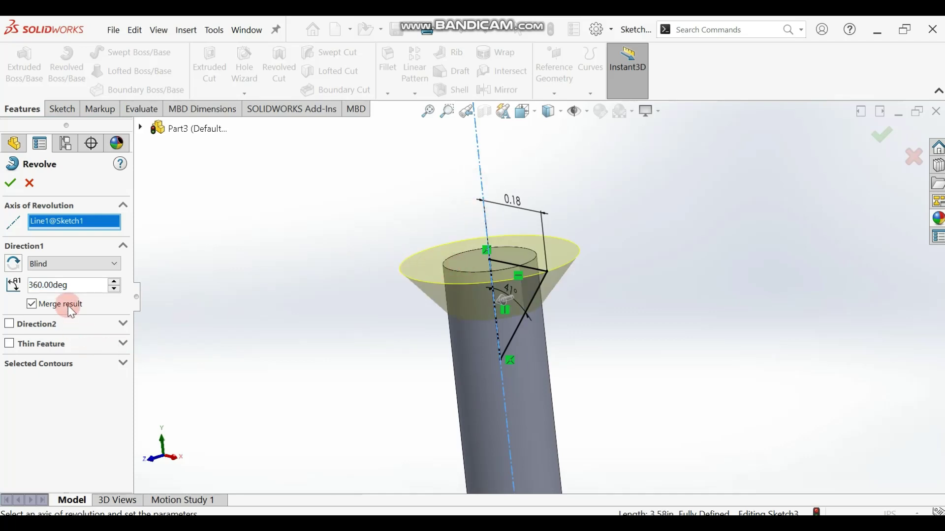
left_click(51, 270)
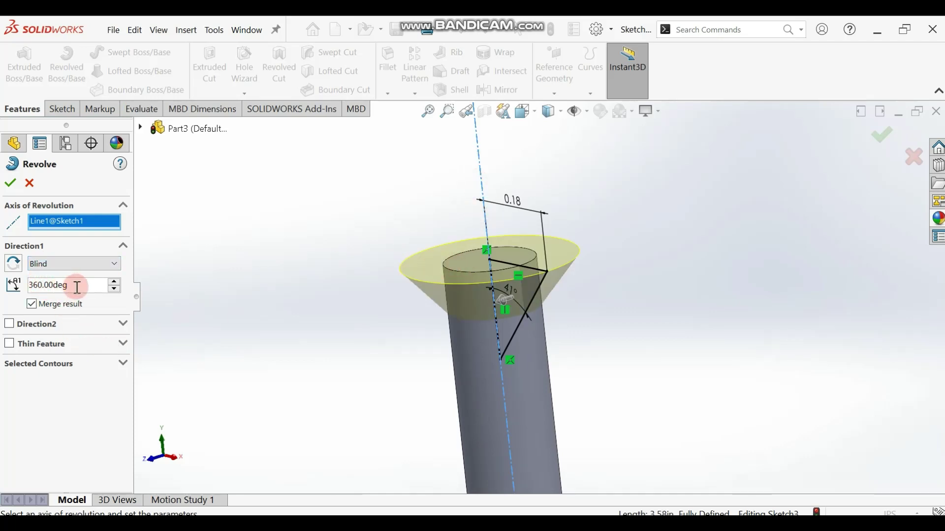
left_click(10, 184)
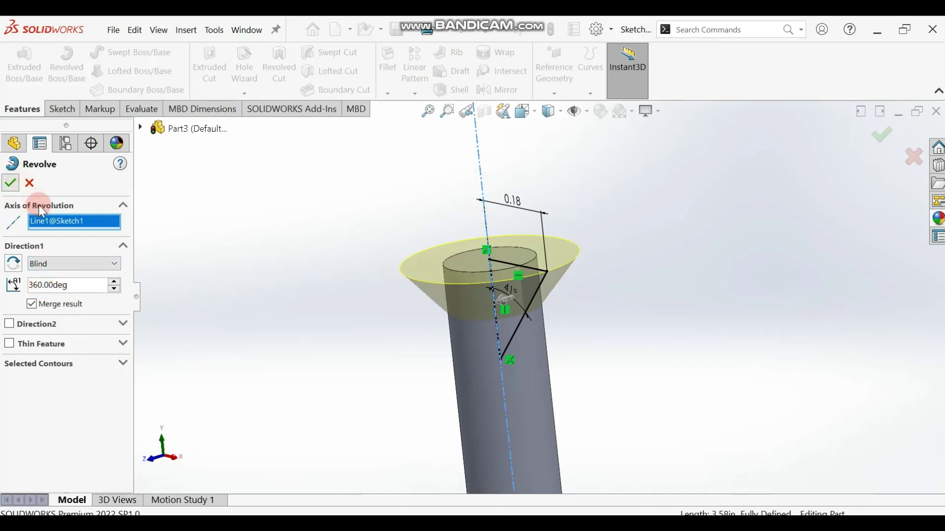
Step: Select the Front Plane, turn the view square to it and frame the lower end of the shank
middle_click_drag(356, 286, 485, 317)
left_click(640, 376)
scroll(643, 327, "down", 3)
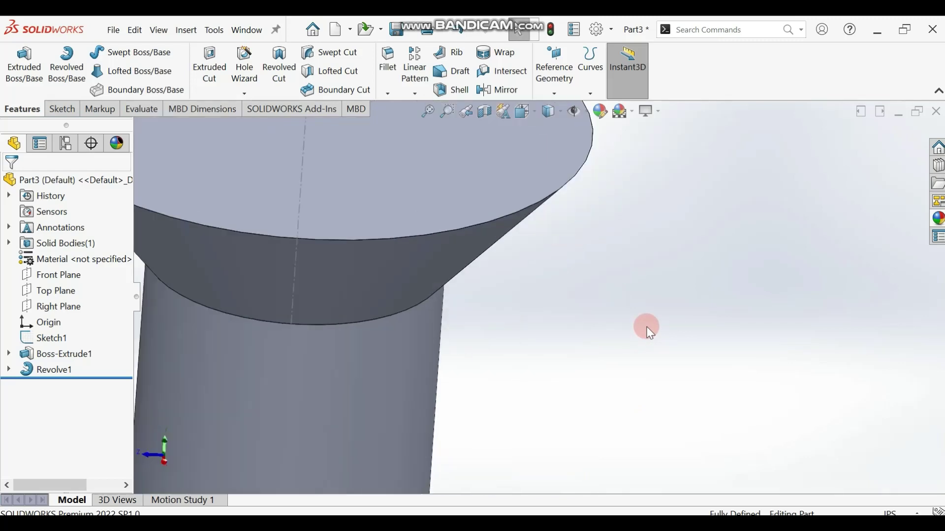
scroll(644, 326, "up", 5)
key("ctrl+Left")
key("ctrl+Up")
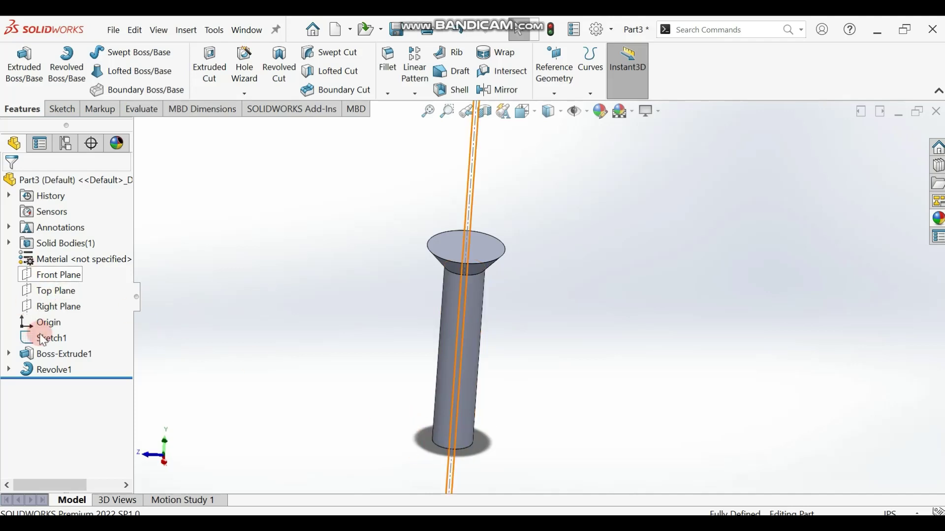
left_click(62, 274)
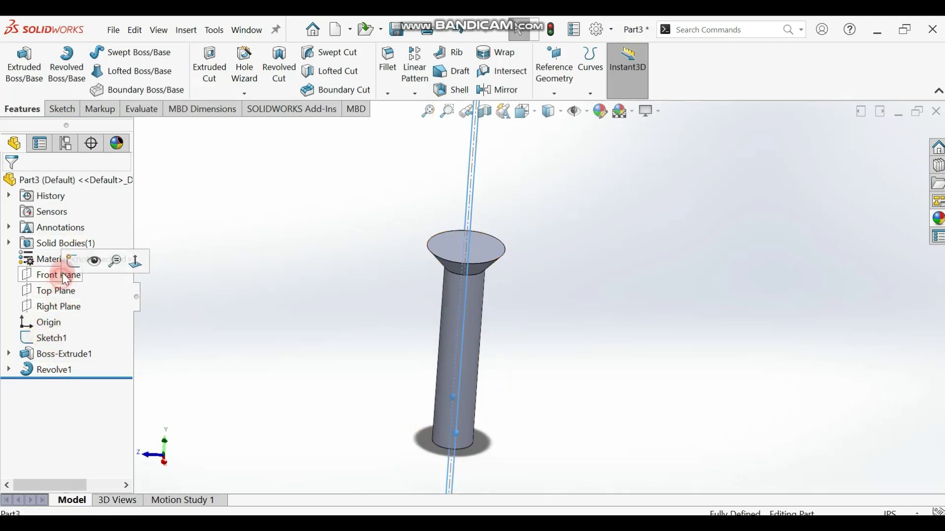
left_click(136, 262)
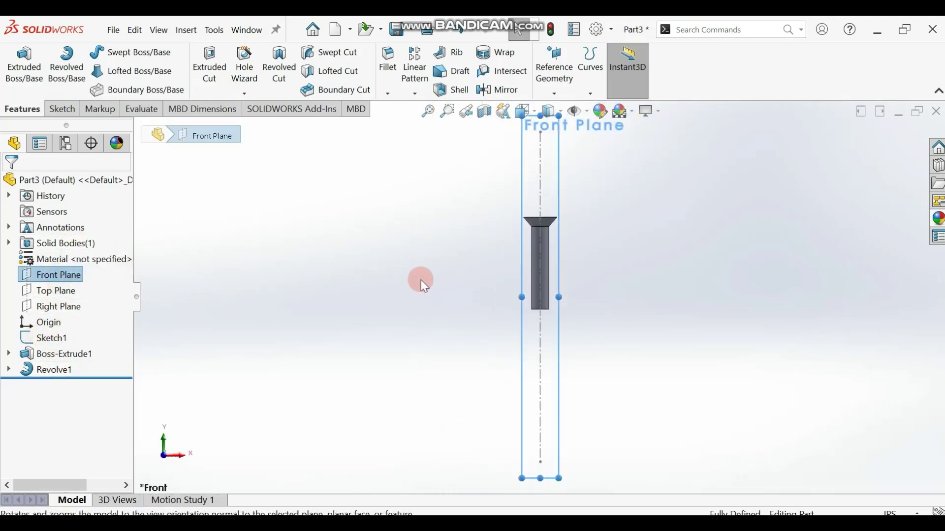
scroll(553, 301, "down", 4)
Step: Sketch a closed four-sided profile on the Front Plane: about 0.14 in diagonally from the origin to the shank's edge, about 0.13 in down, across and back up
left_click(62, 109)
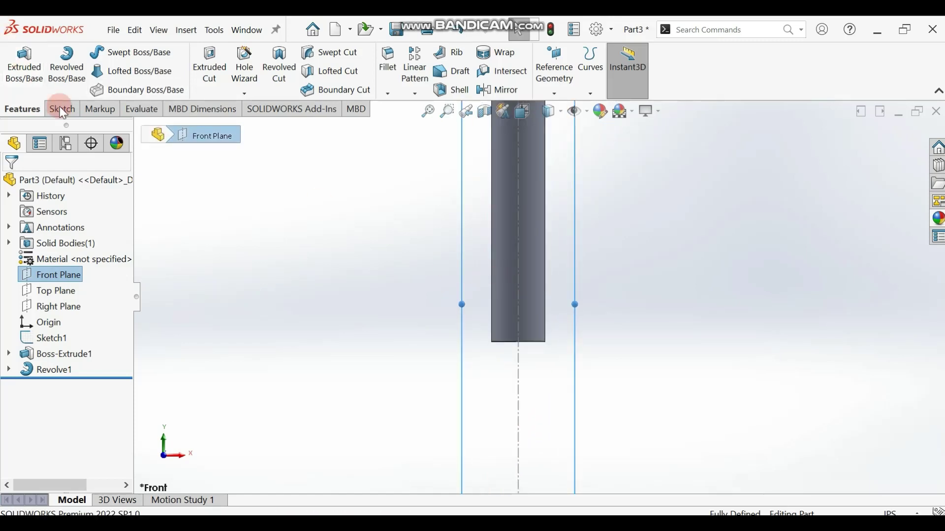
left_click(70, 66)
left_click(90, 50)
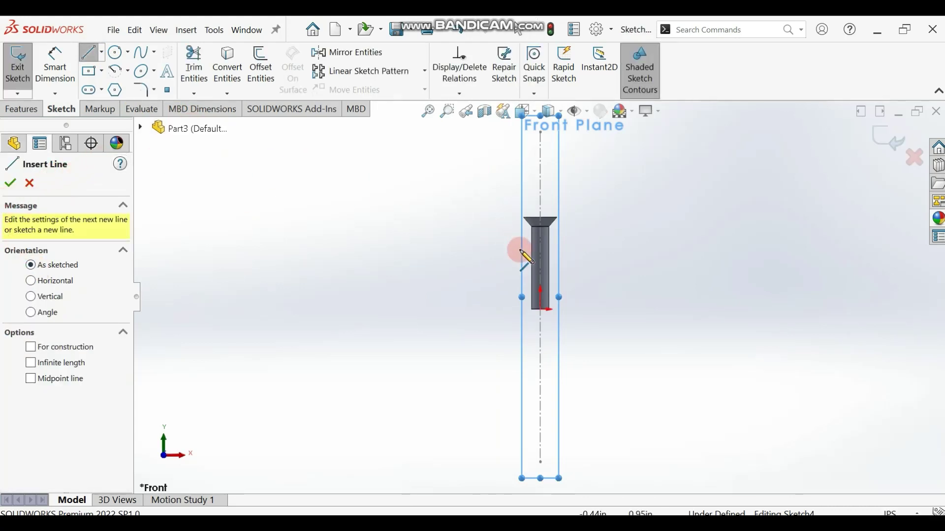
scroll(547, 312, "down", 6)
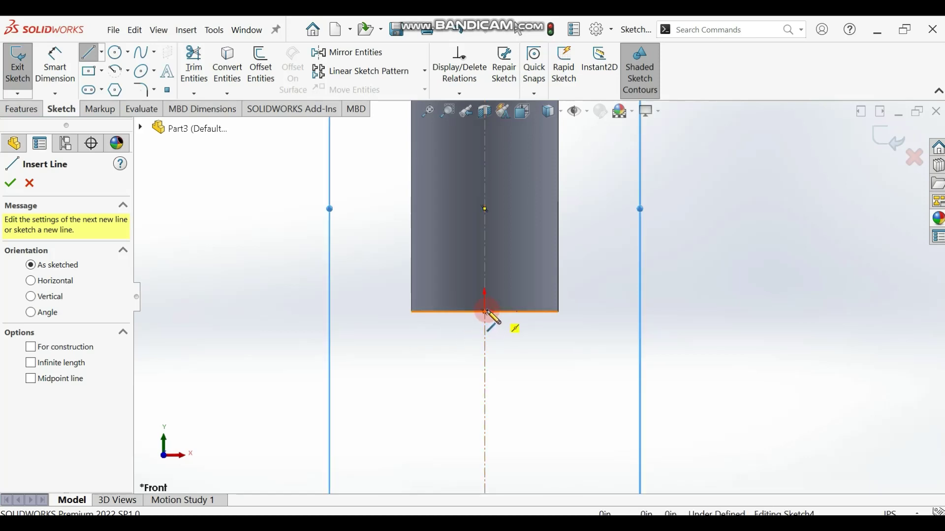
left_click(486, 312)
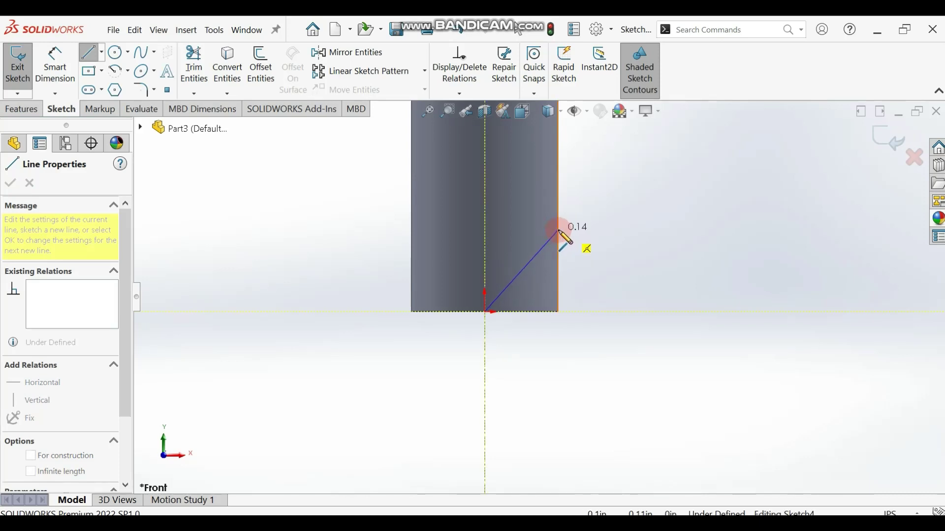
left_click(559, 231)
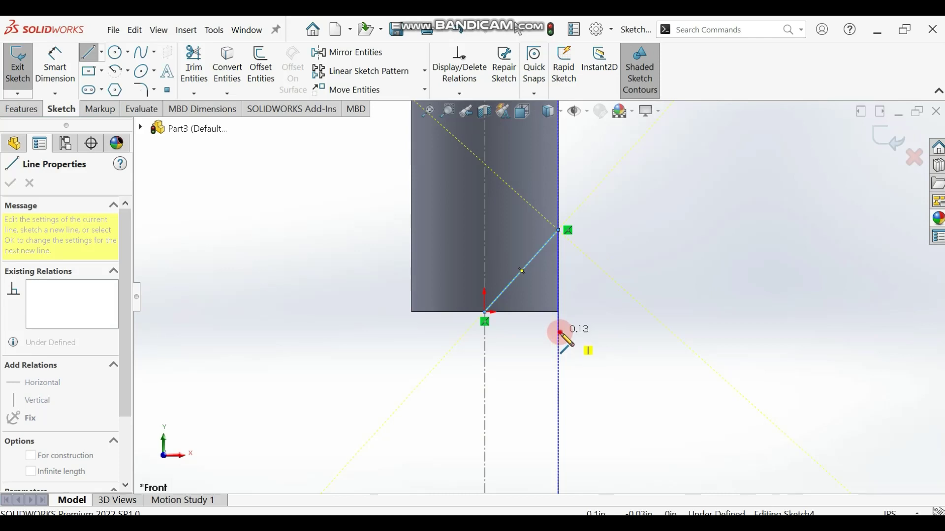
left_click(559, 333)
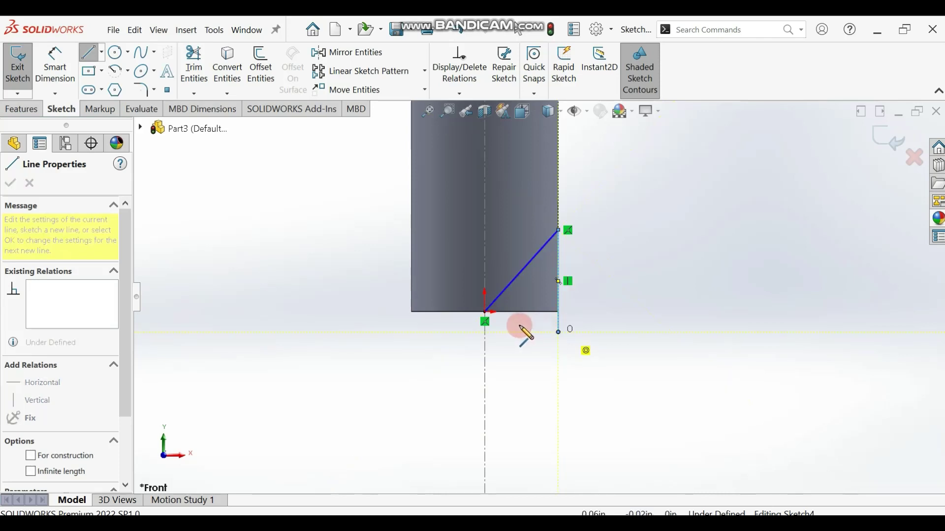
left_click(486, 333)
left_click(485, 312)
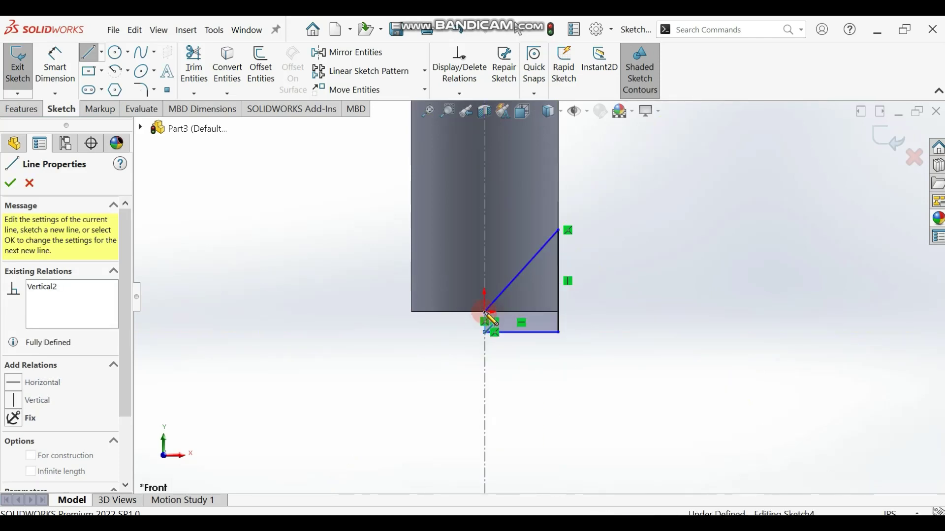
Step: Dimension the angle between the profile's slanted line and its outer vertical line and set it to 30 degrees
left_click(61, 61)
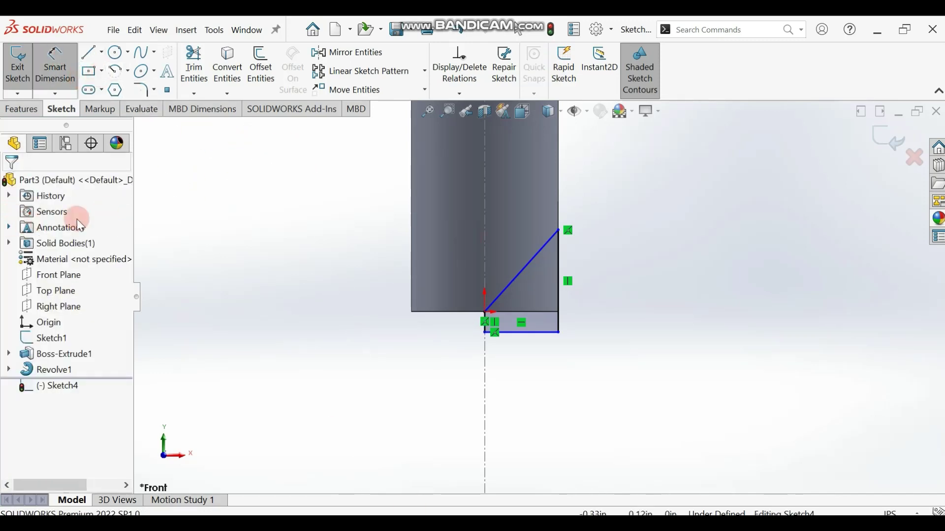
left_click(540, 254)
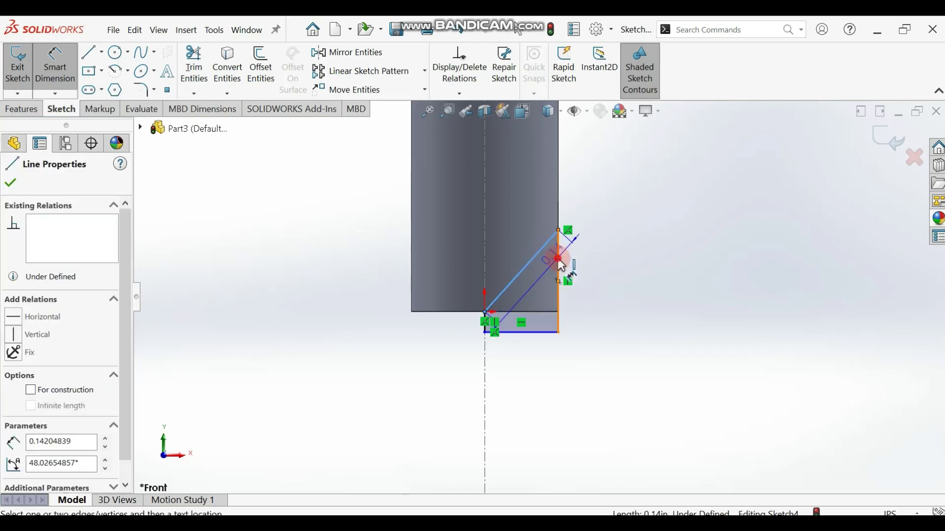
left_click(559, 260)
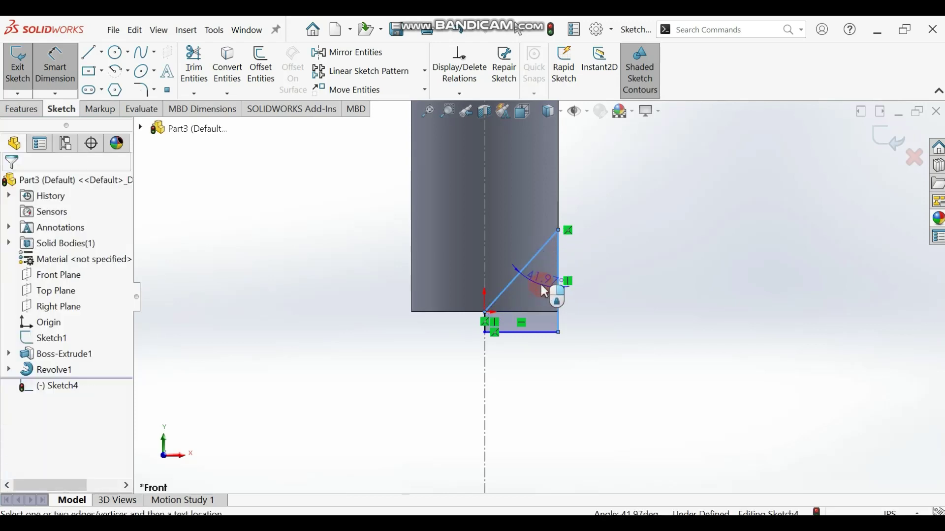
left_click(541, 284)
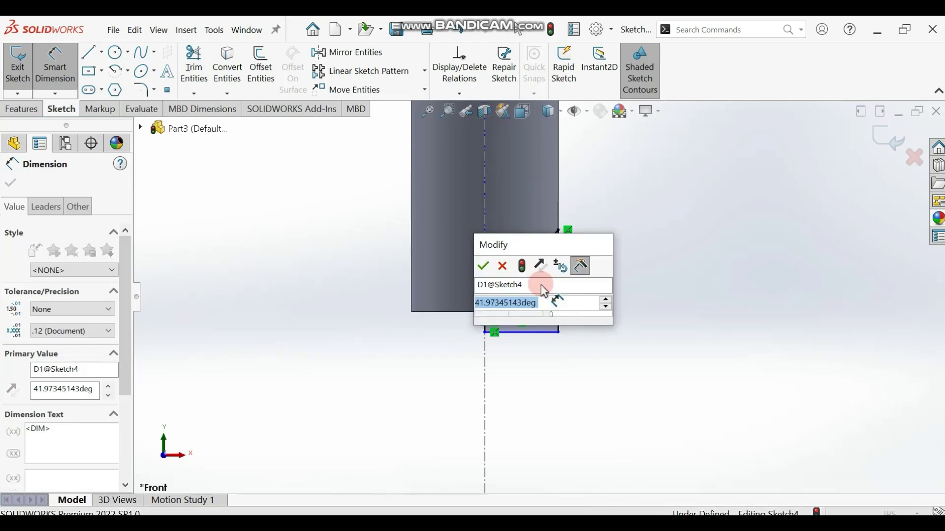
type("30")
key("Return")
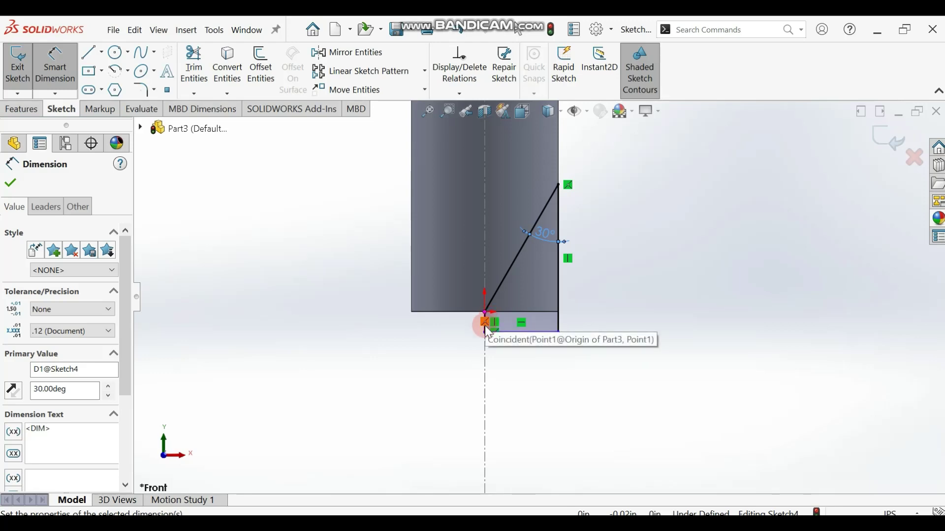
Step: Dimension the profile's short vertical line on the centerline below the shank and set it to 0.025 in
scroll(484, 325, "down", 5)
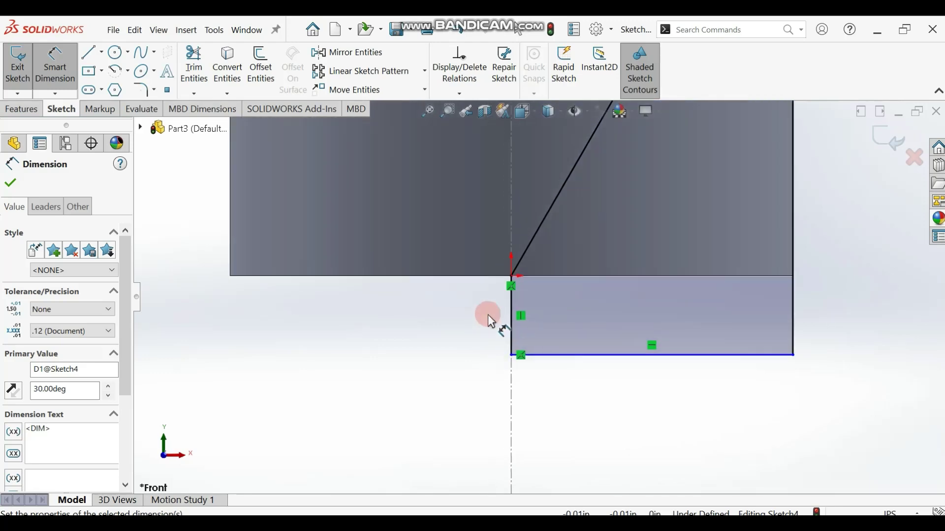
left_click(512, 308)
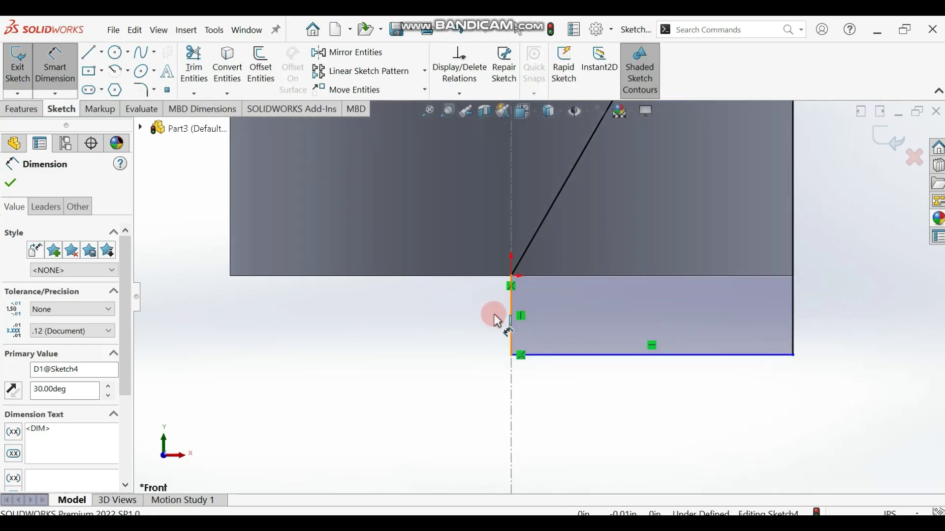
left_click(425, 318)
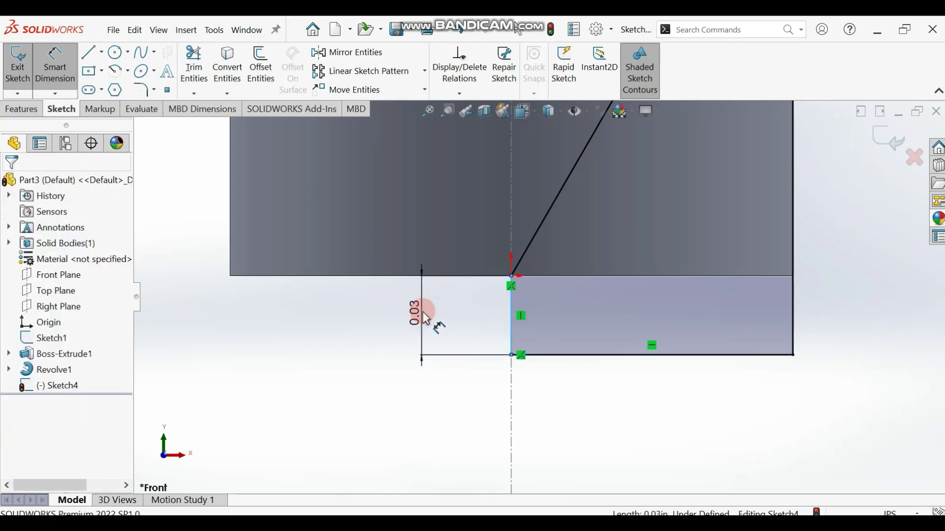
type("0.")
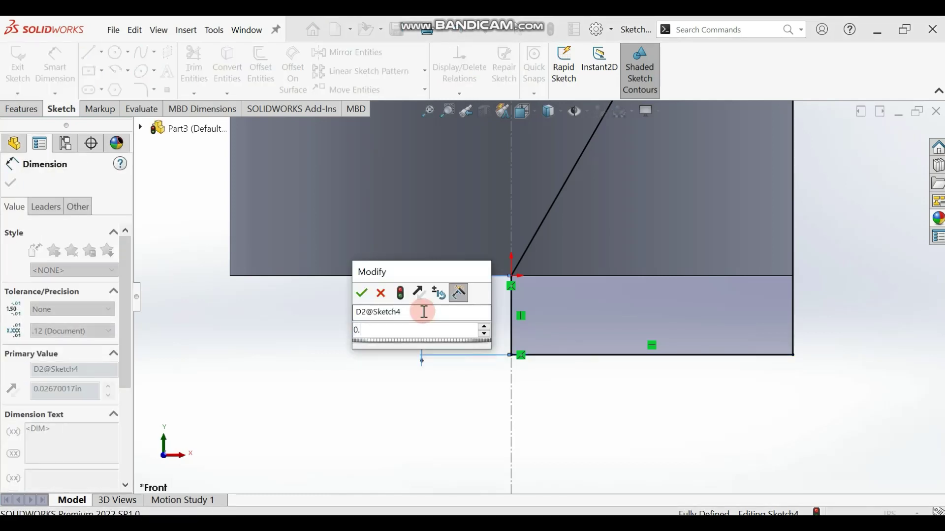
type("025")
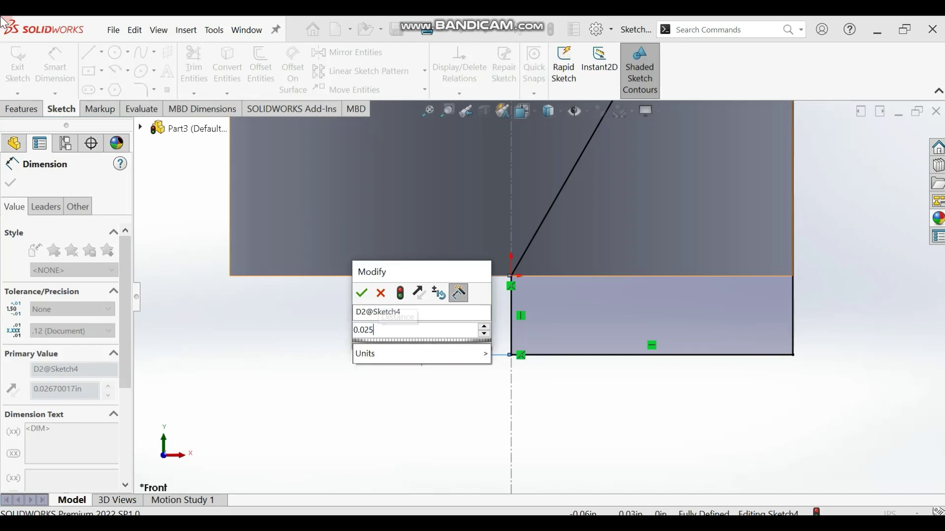
key("Return")
left_click(236, 370)
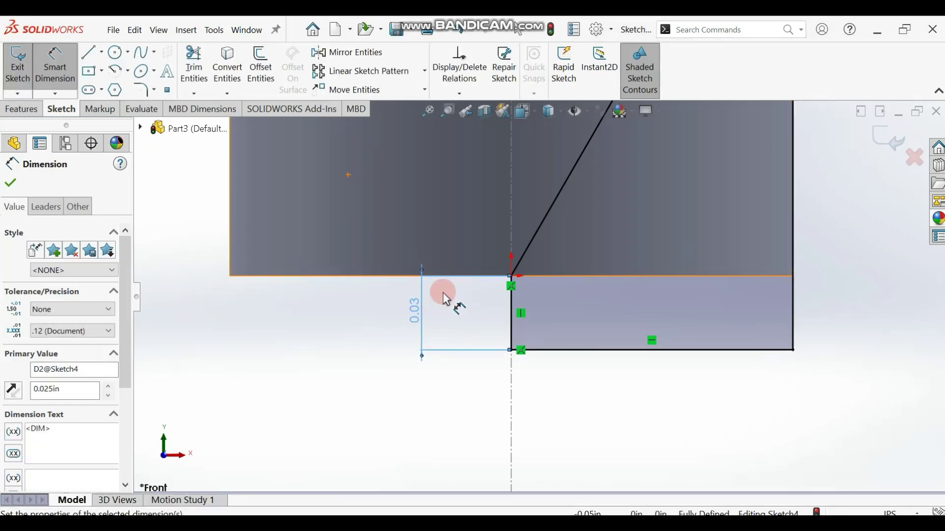
Step: Revolve-cut the tip profile 360 degrees about the shank's vertical centerline to form the pointed tip
scroll(446, 299, "down", 1)
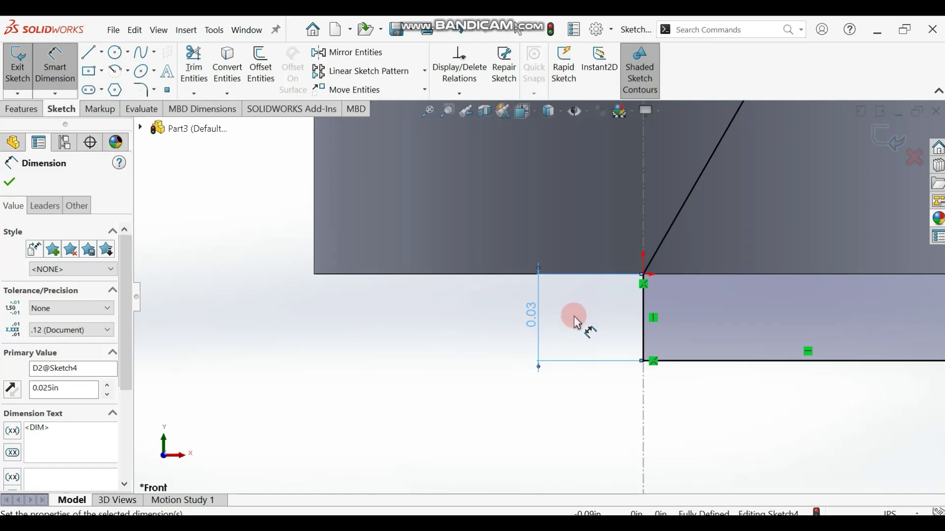
scroll(572, 312, "up", 3)
scroll(572, 305, "up", 1)
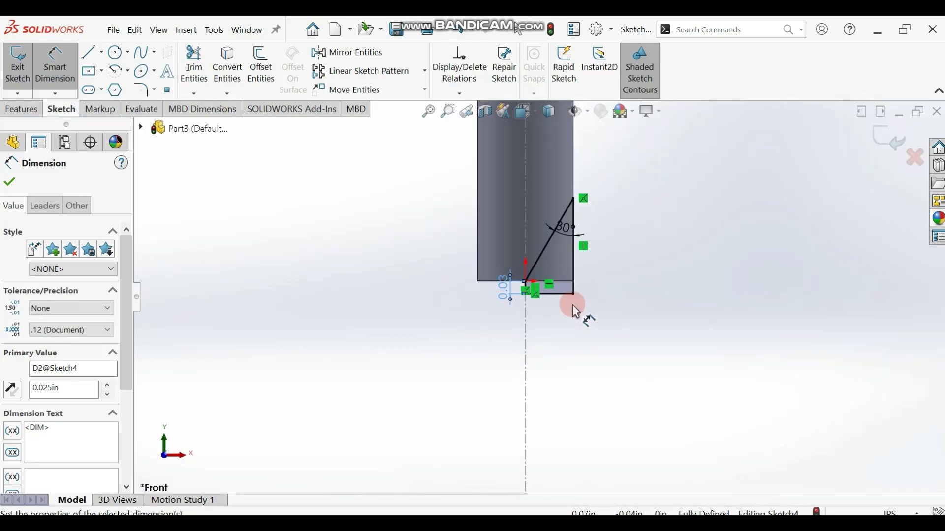
scroll(572, 305, "down", 2)
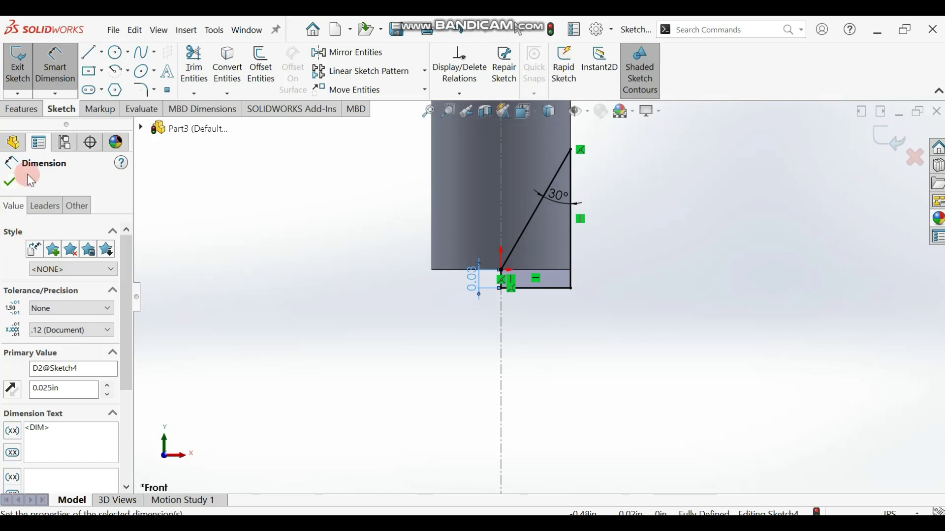
left_click(8, 184)
left_click(20, 108)
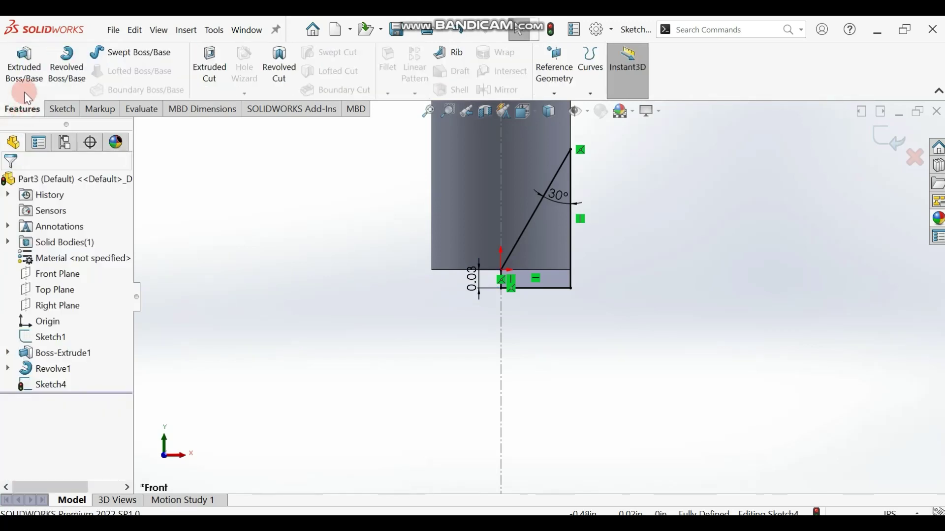
left_click(35, 92)
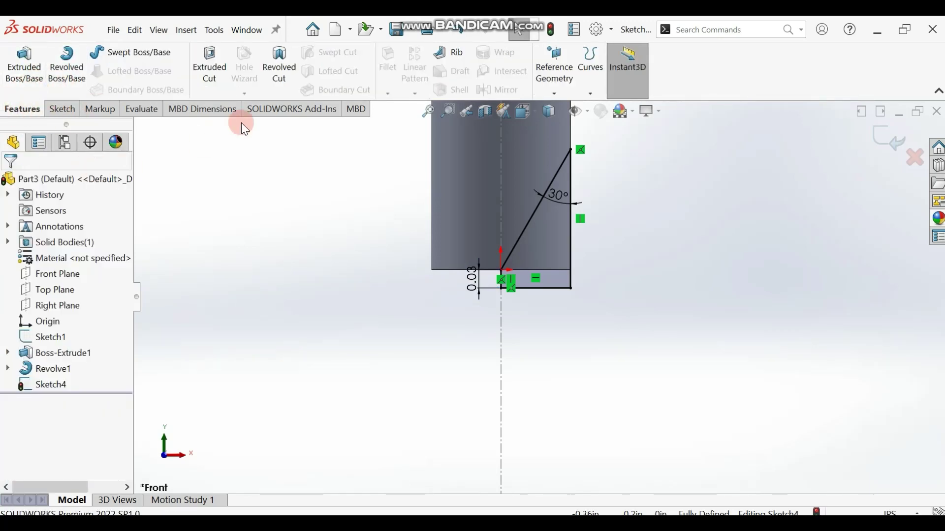
left_click(268, 63)
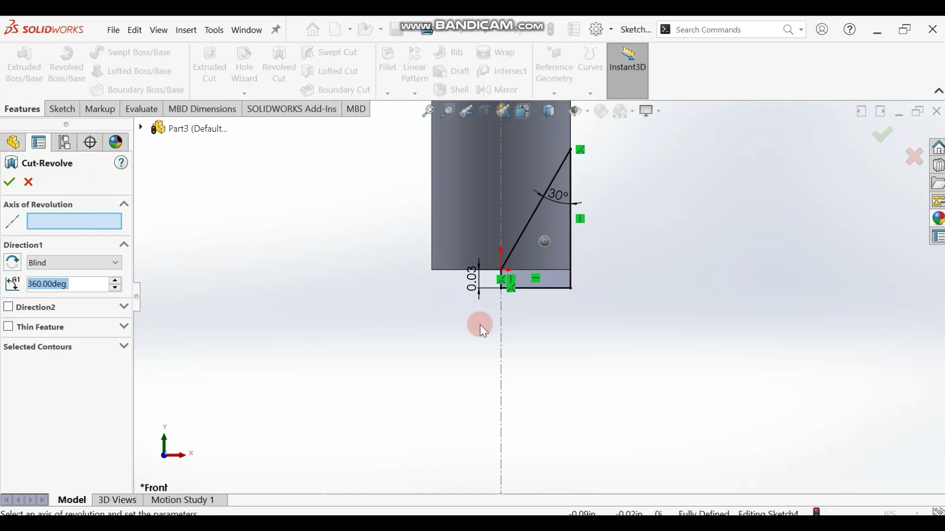
left_click(502, 340)
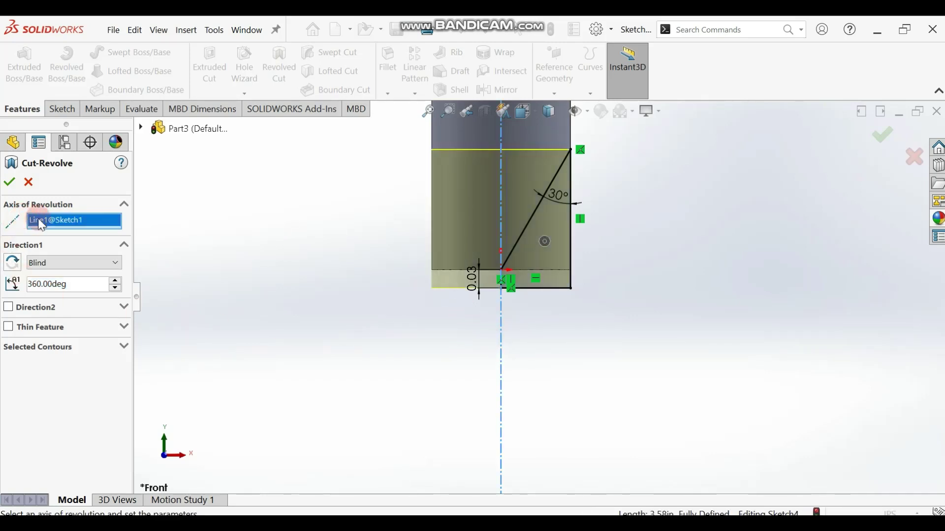
left_click(9, 183)
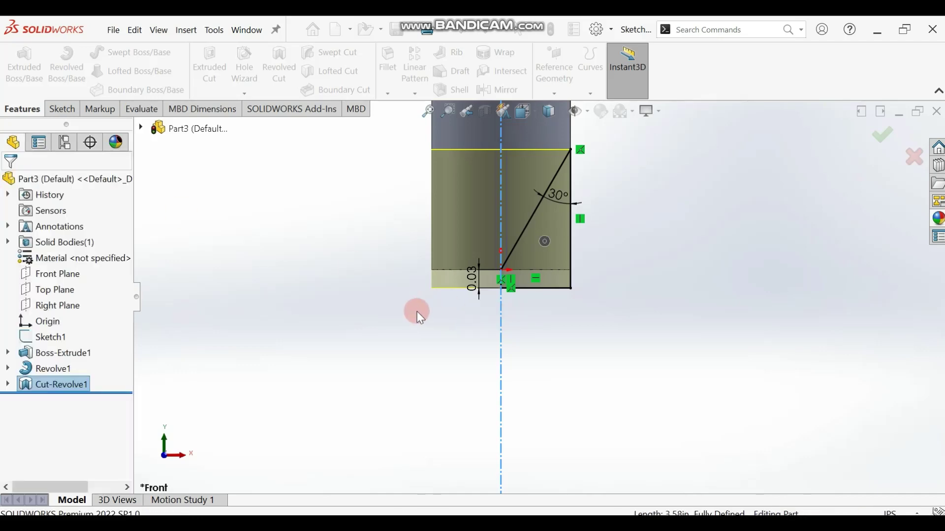
Step: Select the flat top face of the screw head and turn the view square to it
middle_click_drag(405, 289, 581, 311)
scroll(580, 310, "down", 5)
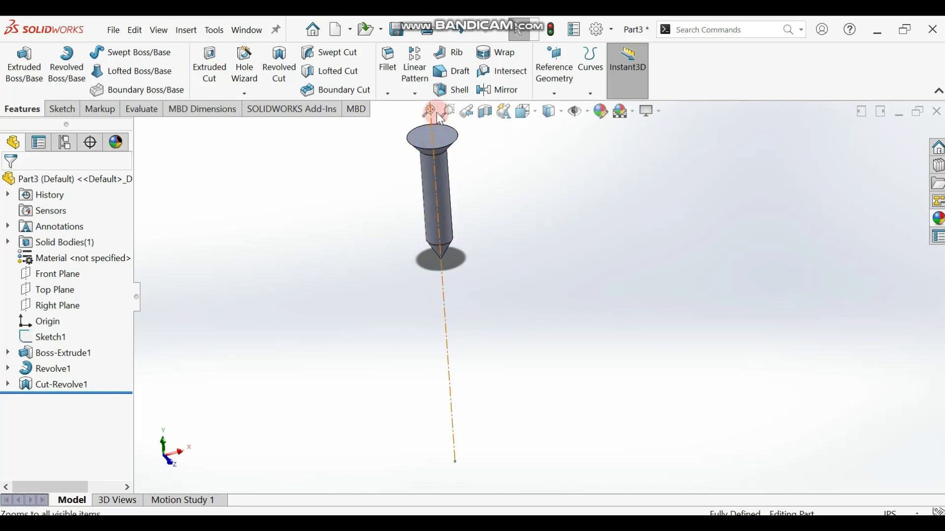
scroll(567, 222, "down", 3)
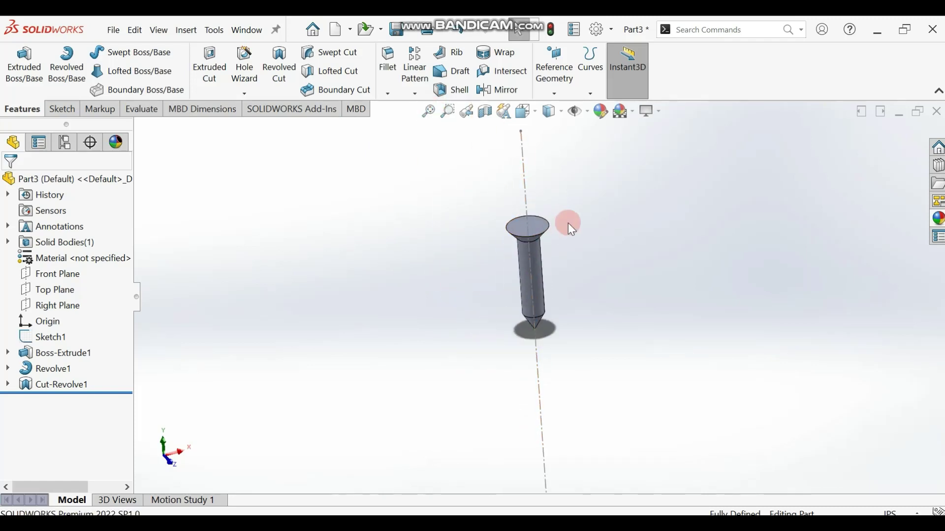
middle_click_drag(568, 220, 506, 242)
left_click(489, 237)
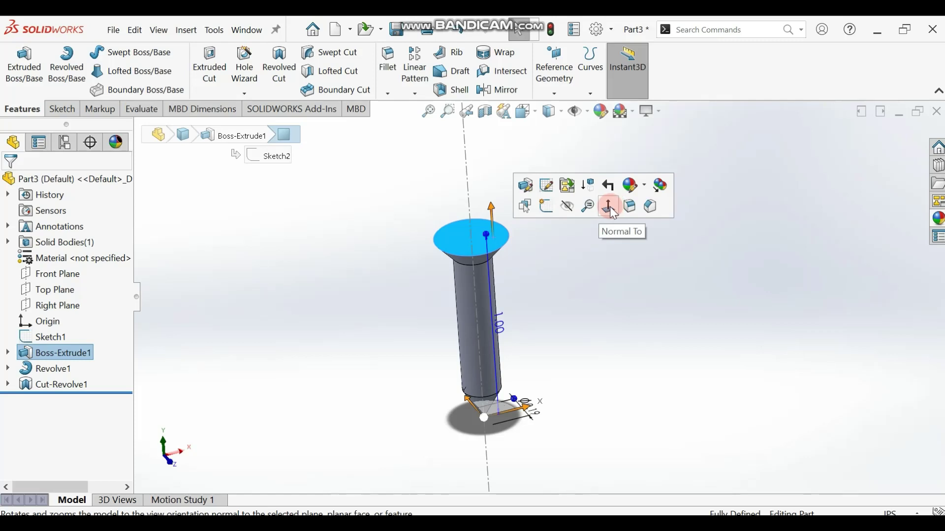
left_click(610, 206)
left_click(189, 153)
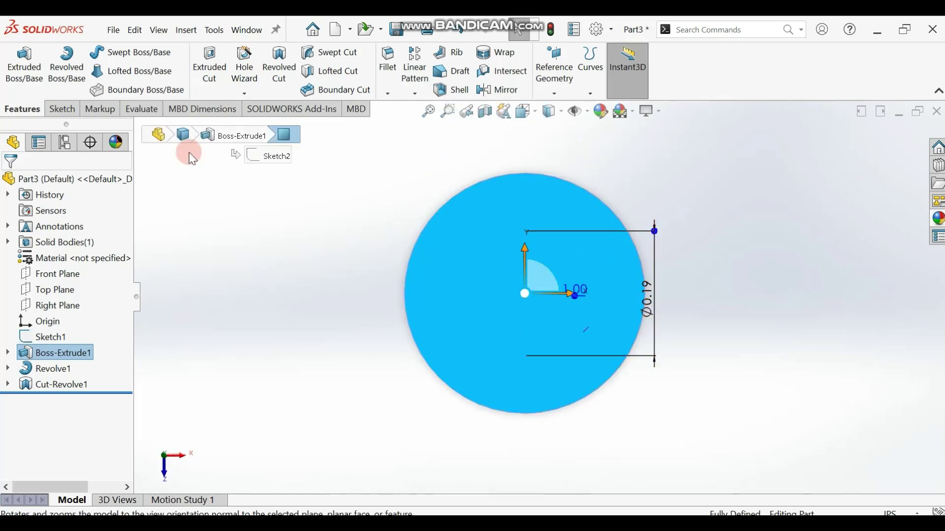
Step: Sketch a center rectangle on the head's top face from the origin, about 0.4 in wide and 0.04 in high, extending past both sides
left_click(62, 110)
left_click(90, 74)
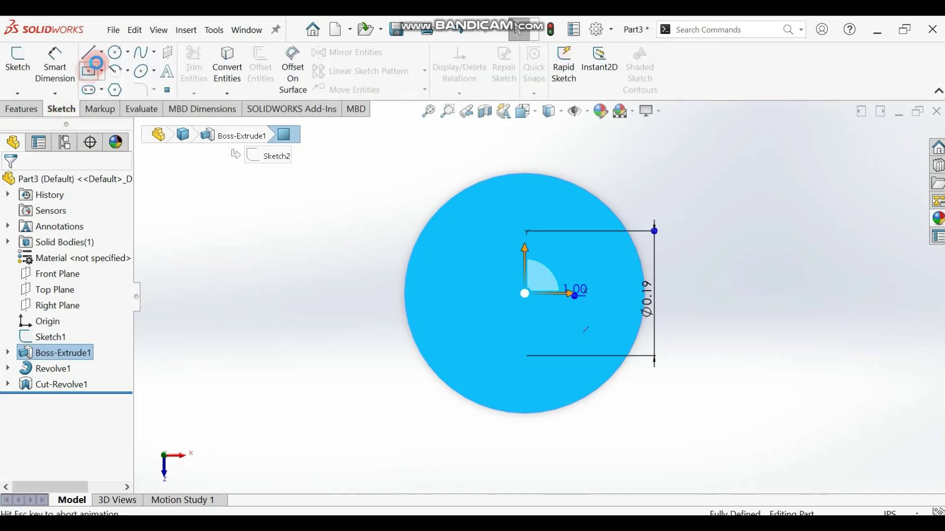
left_click(102, 72)
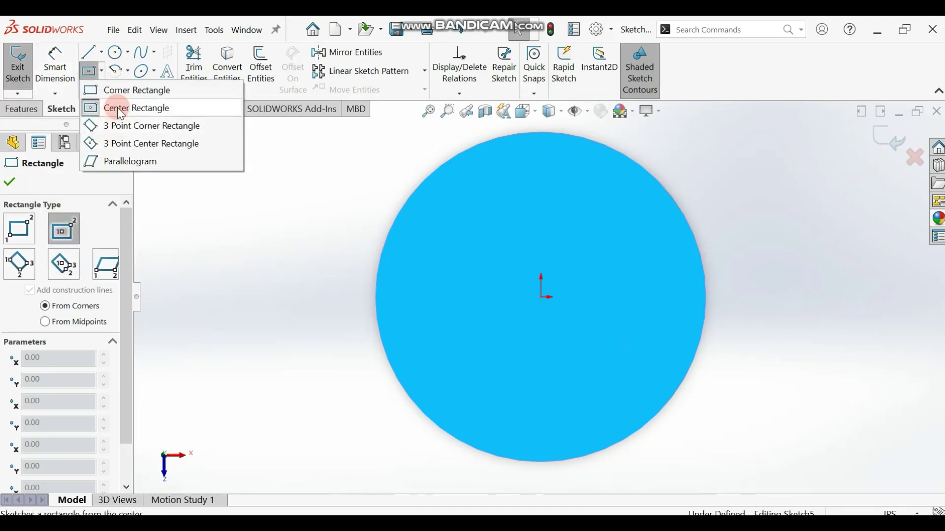
key("Escape")
left_click(78, 311)
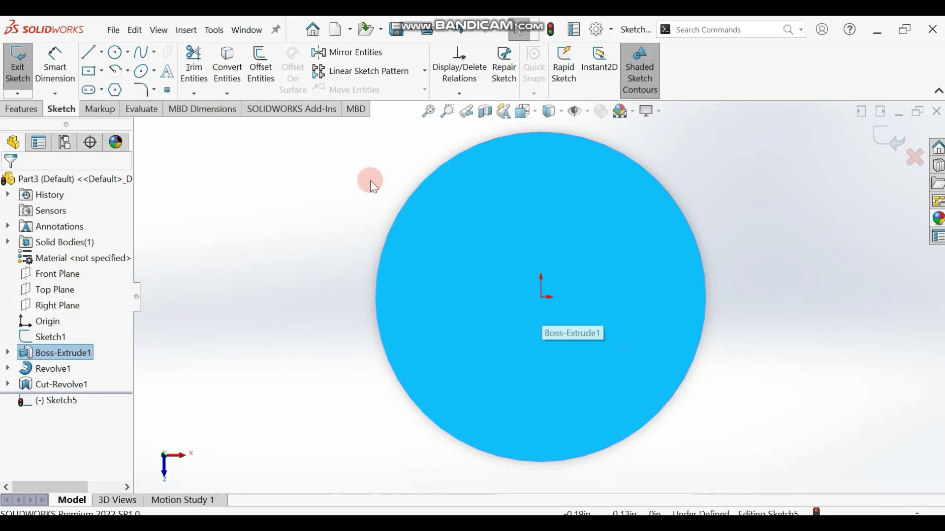
left_click(106, 74)
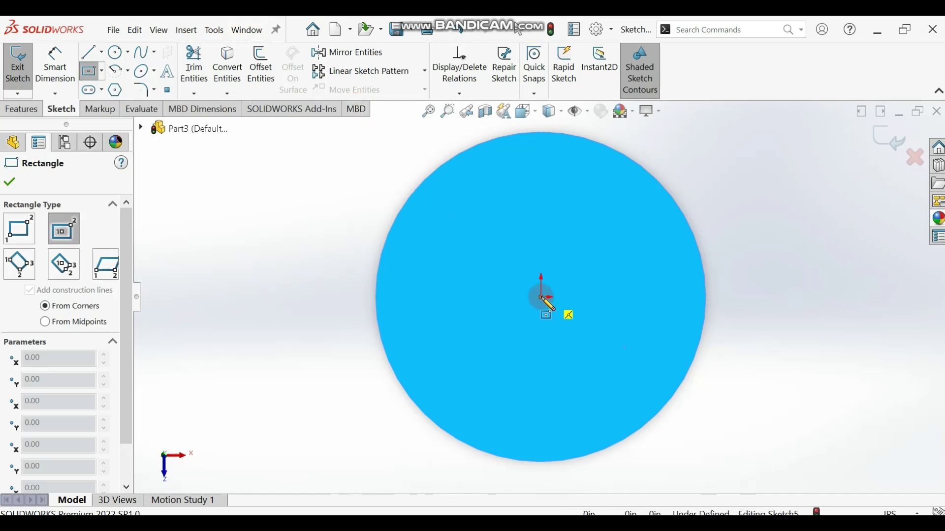
left_click(542, 298)
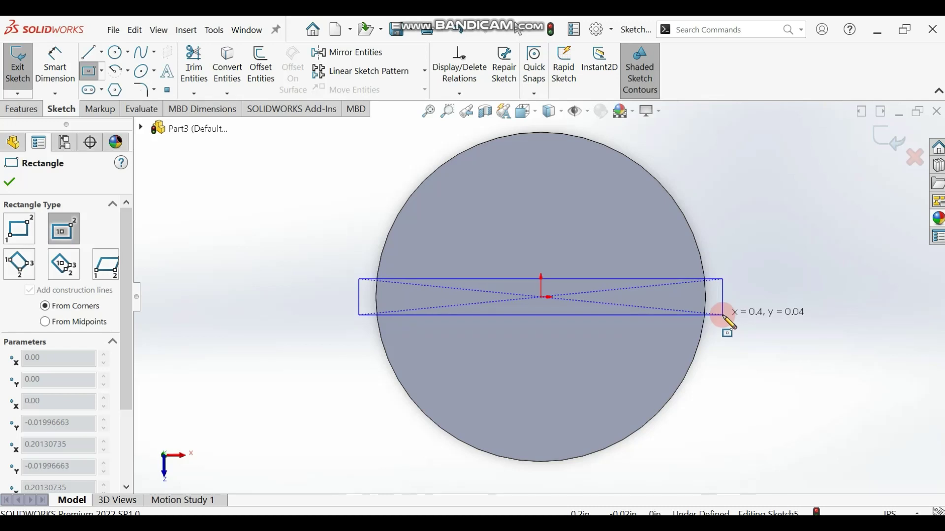
left_click(723, 315)
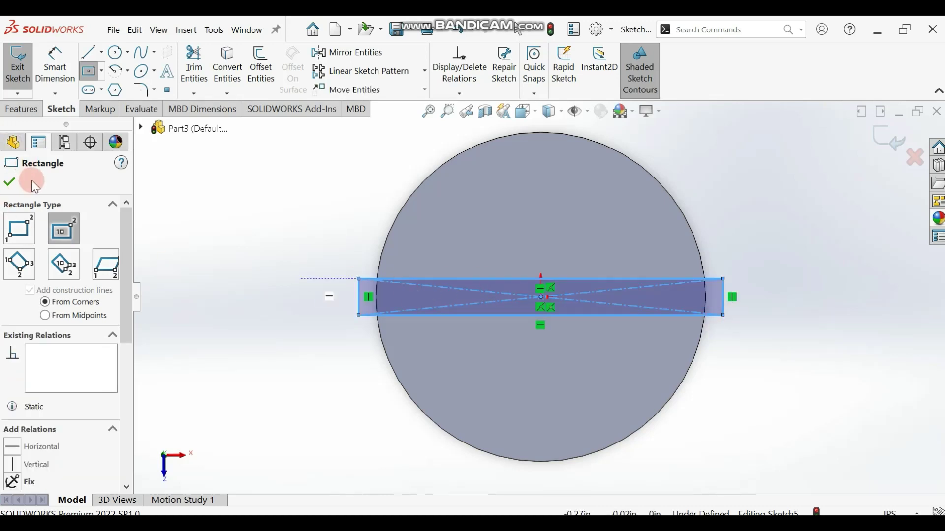
Step: Dimension the slot rectangle's short vertical side and set it to 0.055 in
left_click(54, 64)
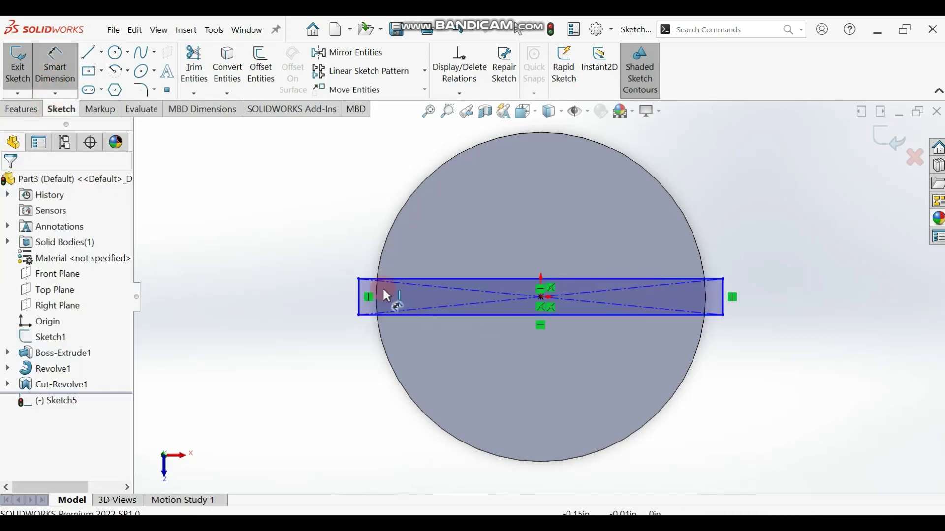
left_click(359, 295)
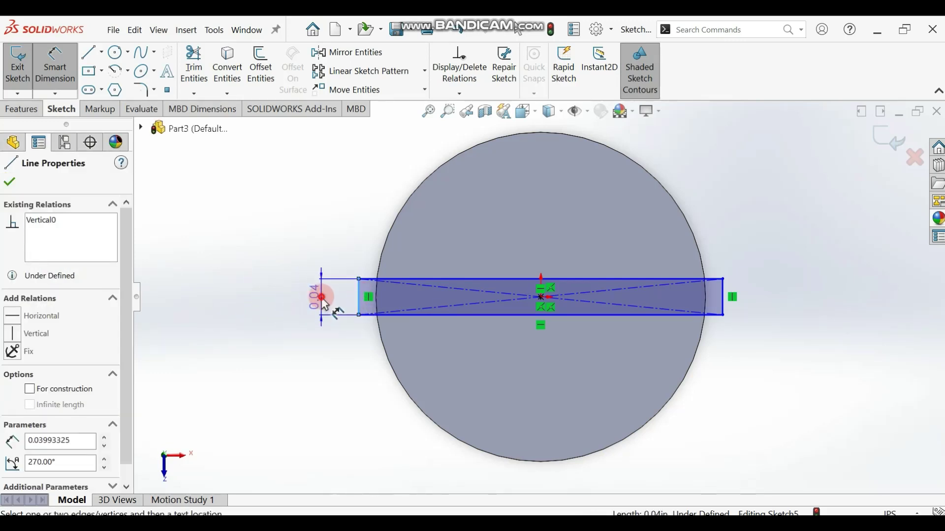
left_click(316, 305)
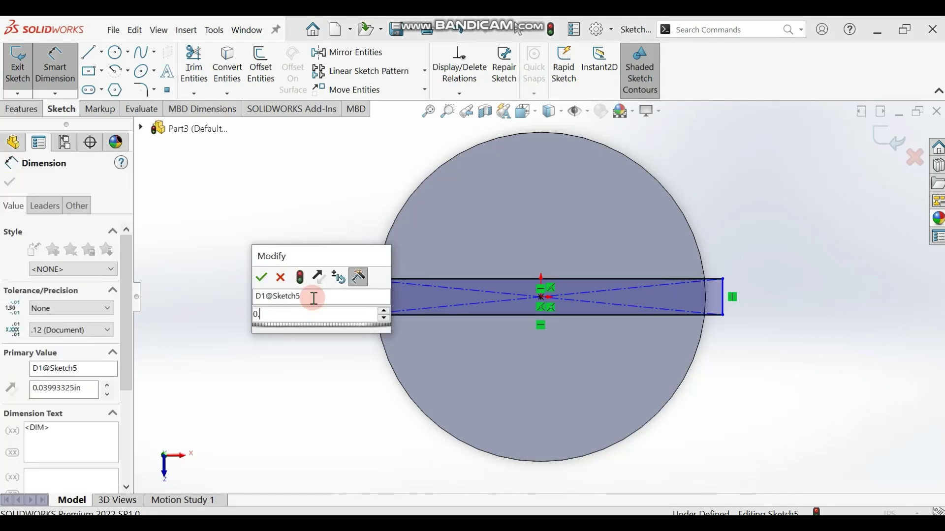
type("0.0")
type("6")
key("Return")
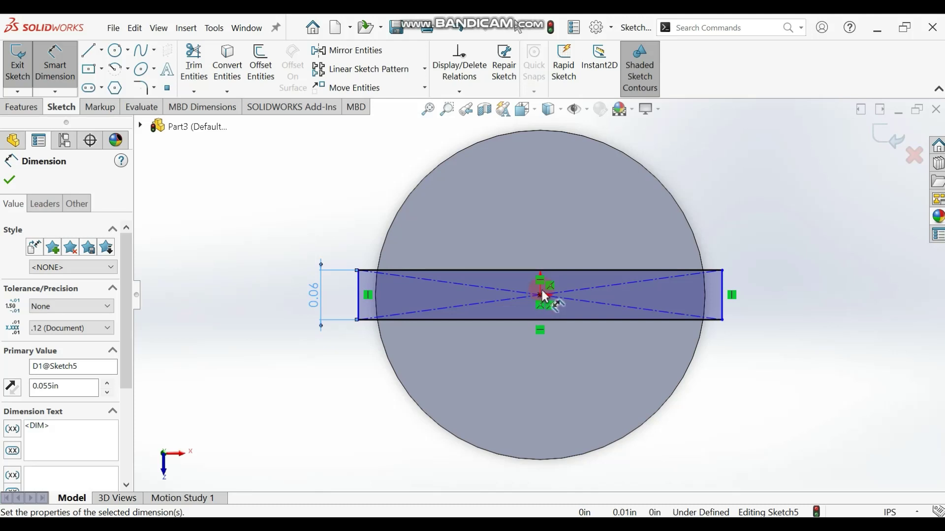
Step: Dimension the slot rectangle's long horizontal side and set it to 0.375 in
left_click(487, 272)
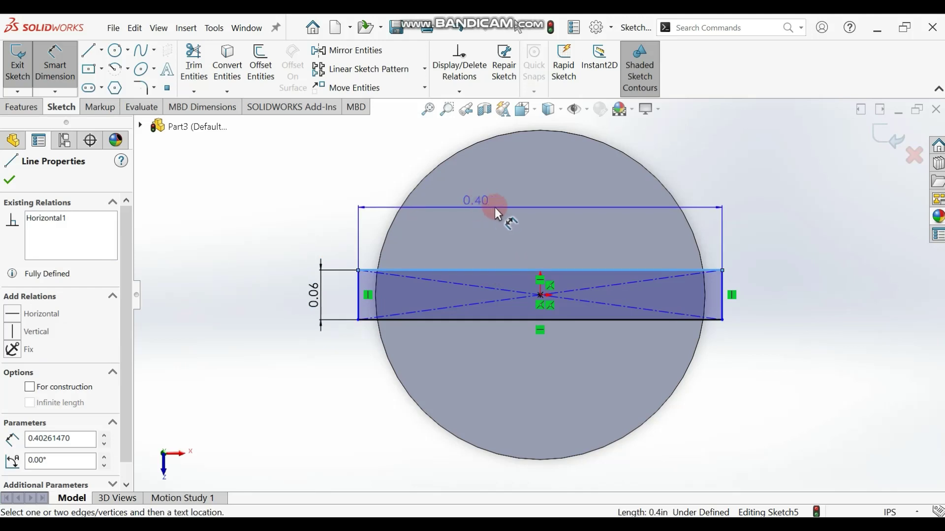
left_click(521, 211)
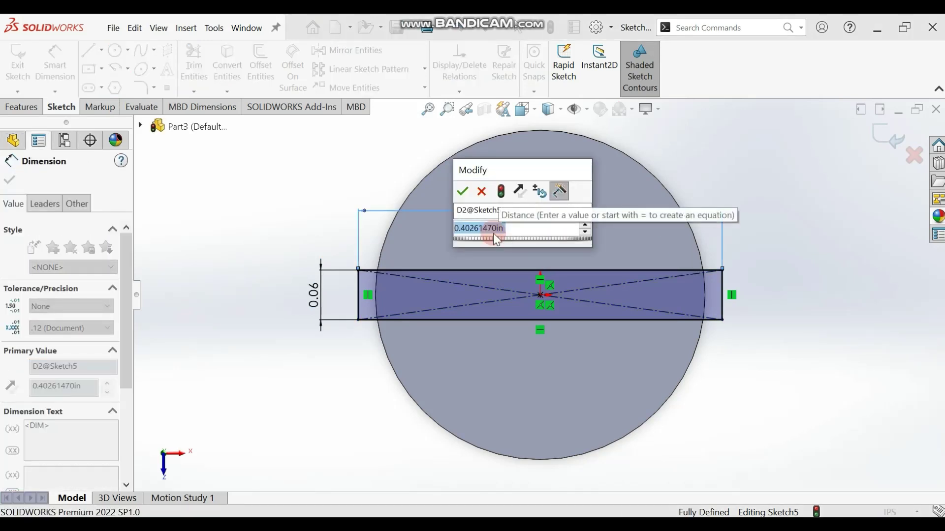
type("0.")
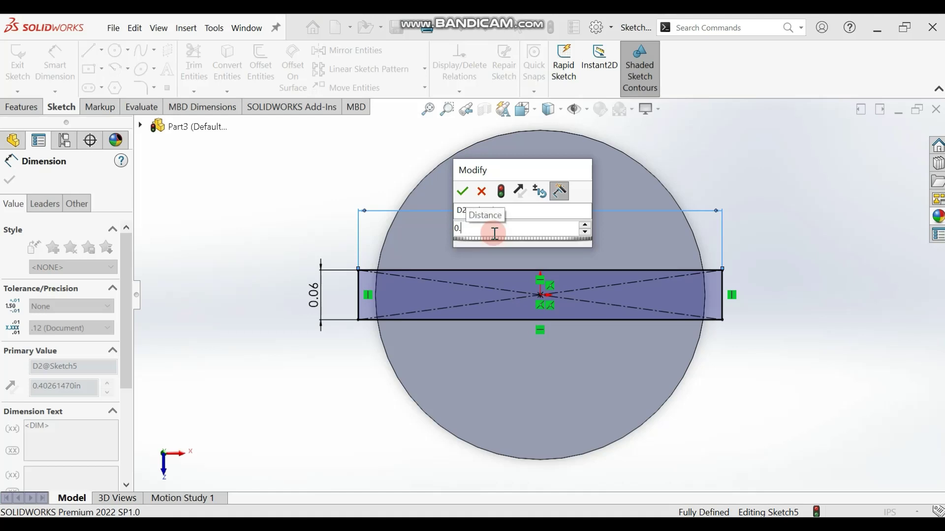
type("375")
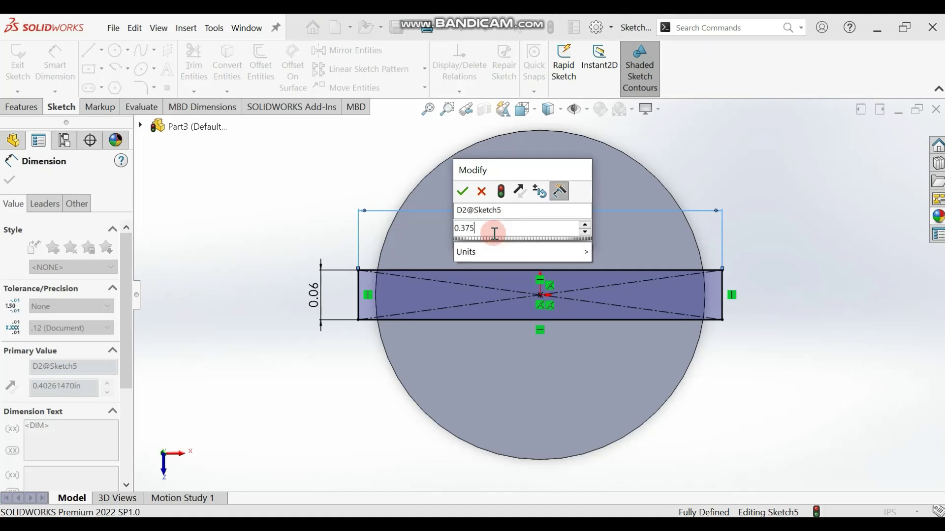
left_click(463, 191)
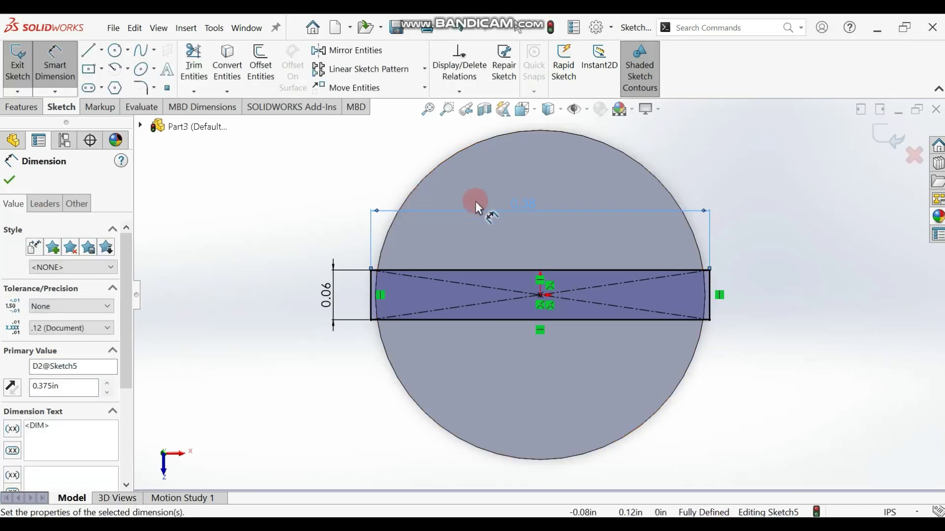
left_click(173, 251)
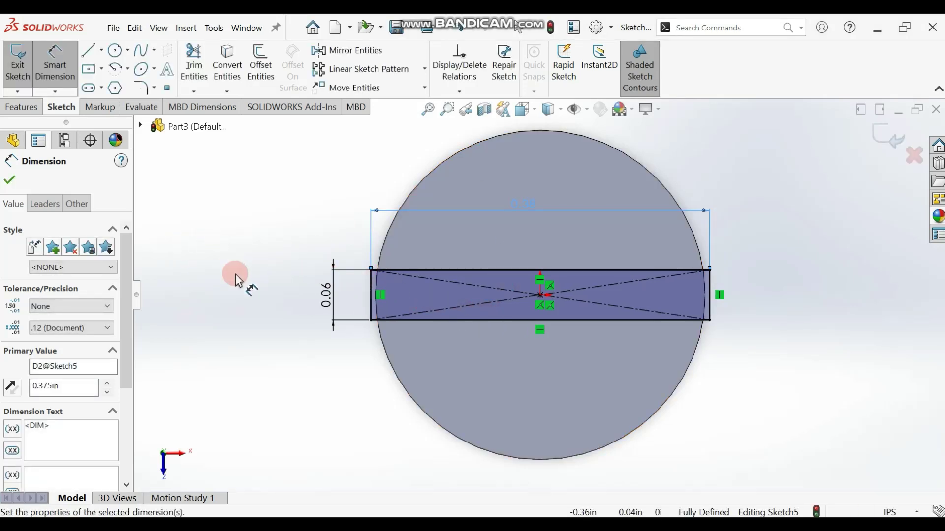
Step: Extrude-cut the slot rectangle into the head with a blind depth of 0.04 in
mouse_move(271, 340)
middle_mouse_down()
mouse_move(274, 264)
mouse_move(271, 323)
mouse_move(263, 303)
mouse_move(268, 327)
mouse_move(282, 333)
middle_mouse_up()
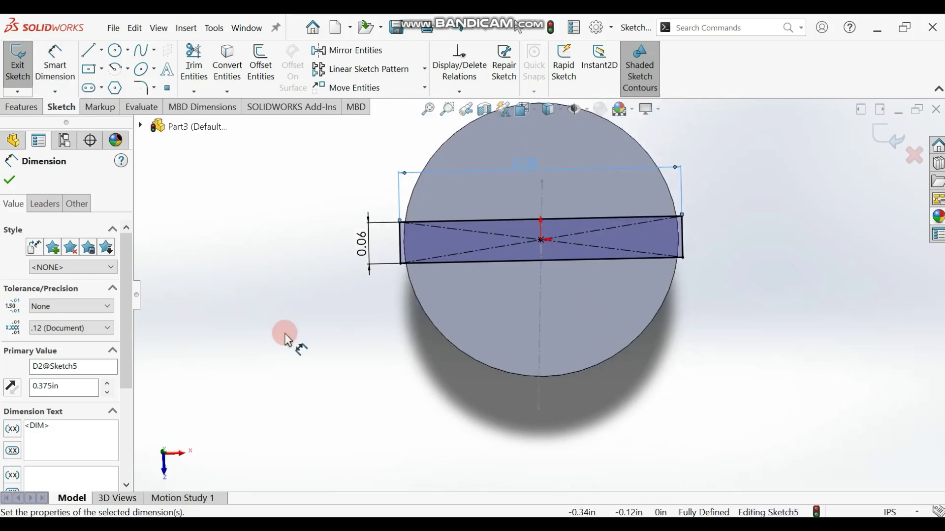
left_click(21, 108)
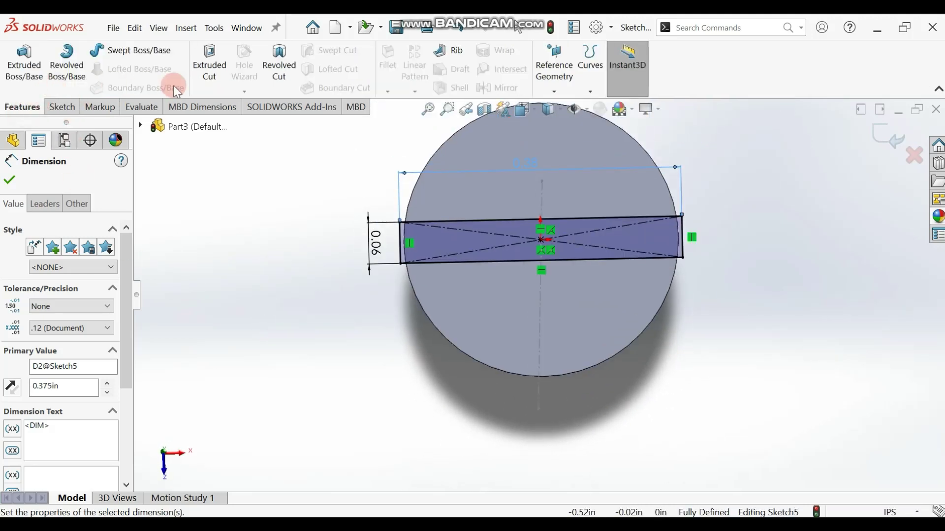
left_click(222, 65)
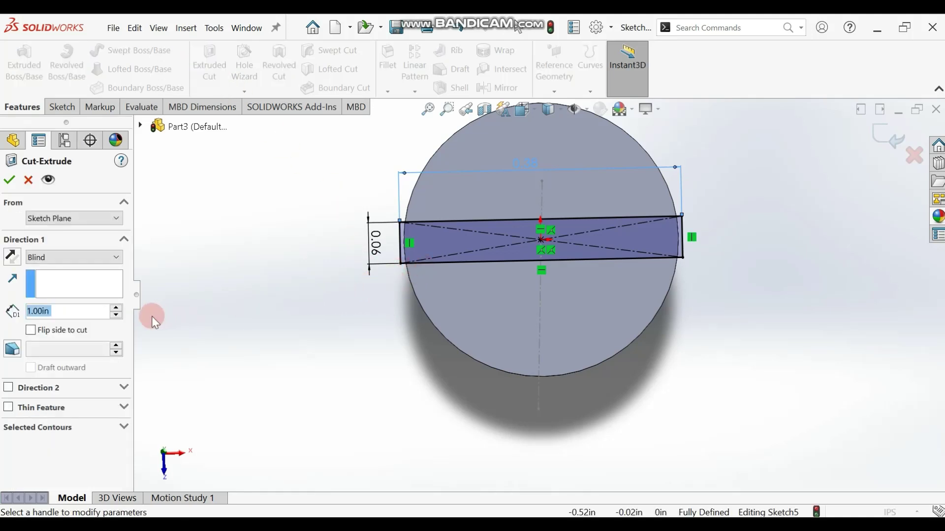
type("0")
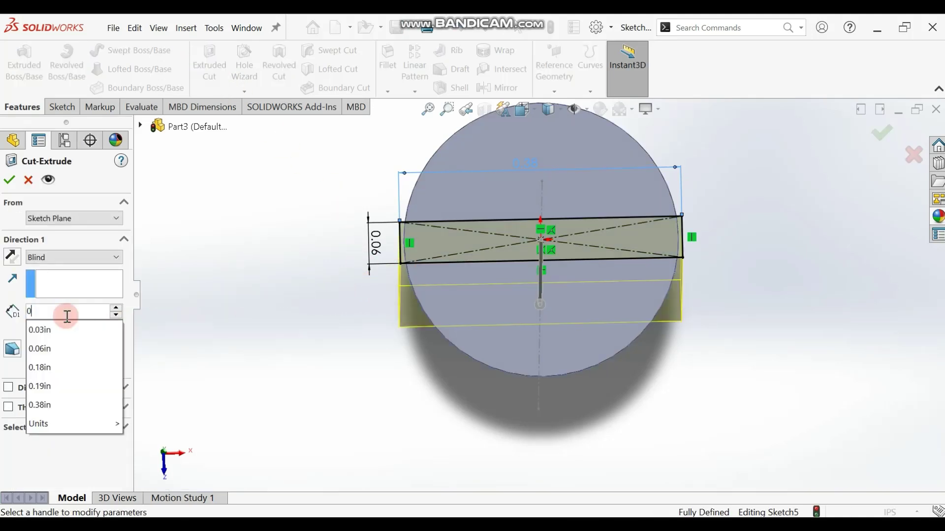
type(".04")
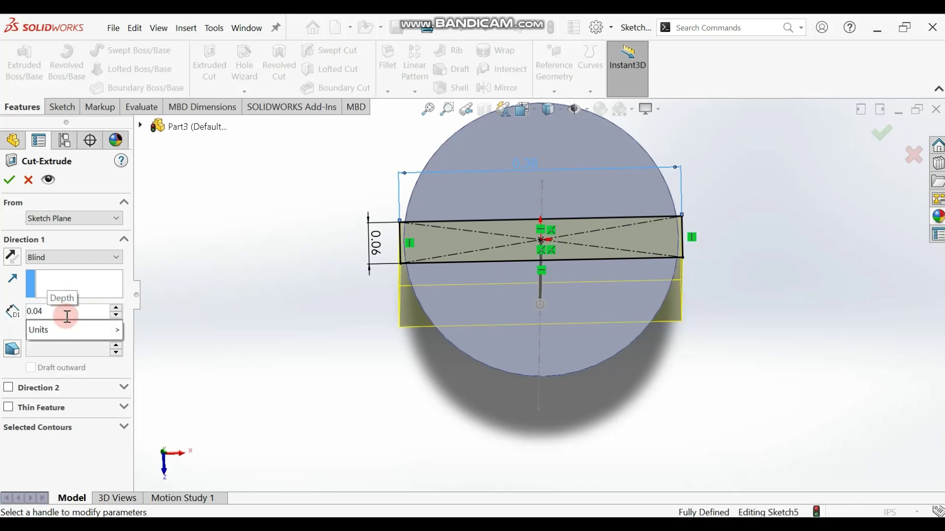
mouse_move(81, 334)
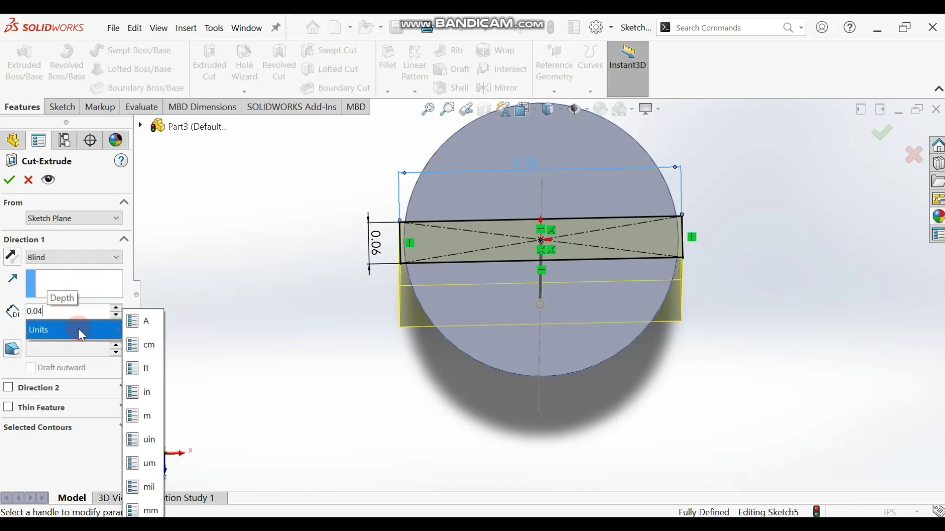
left_click(9, 181)
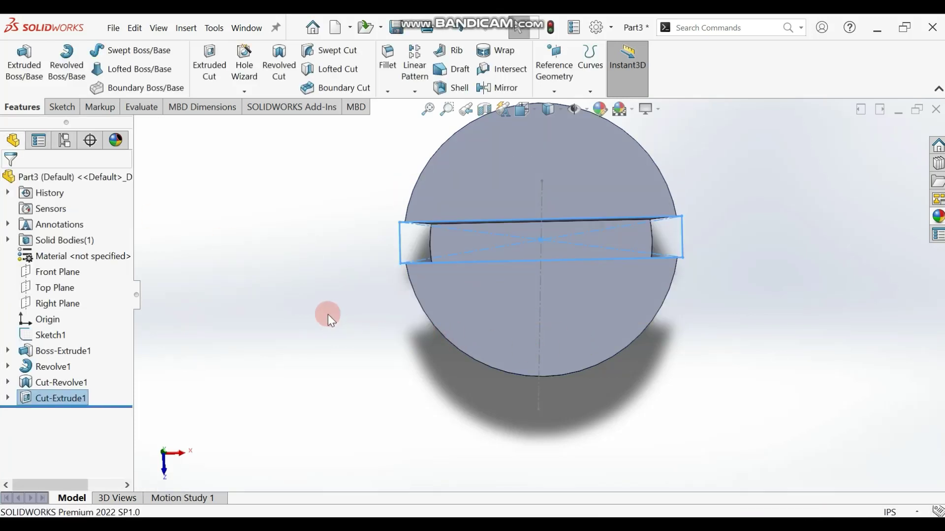
Step: Hide the sketch containing the long centerline through the screw's axis and fit the whole screw in view
middle_click_drag(328, 314, 350, 235)
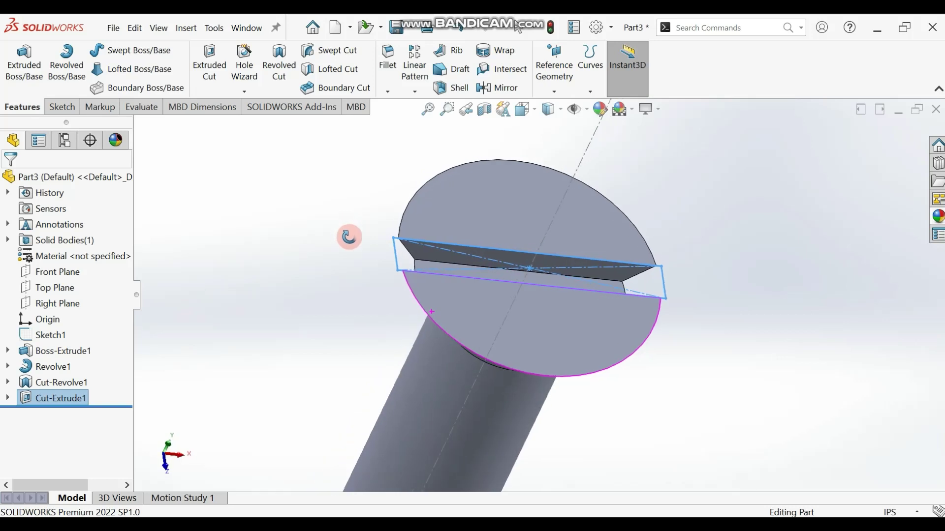
left_click(426, 110)
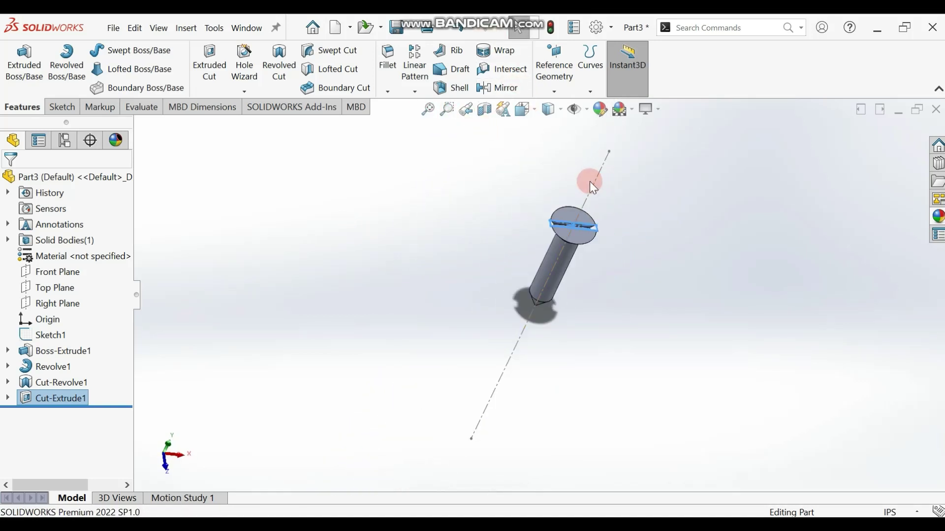
left_click(568, 196)
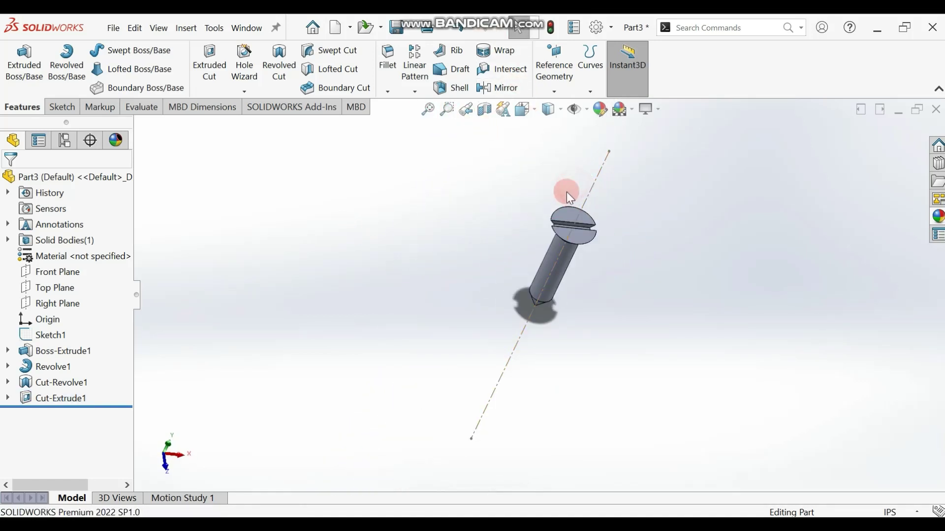
left_click(596, 183)
right_click(595, 181)
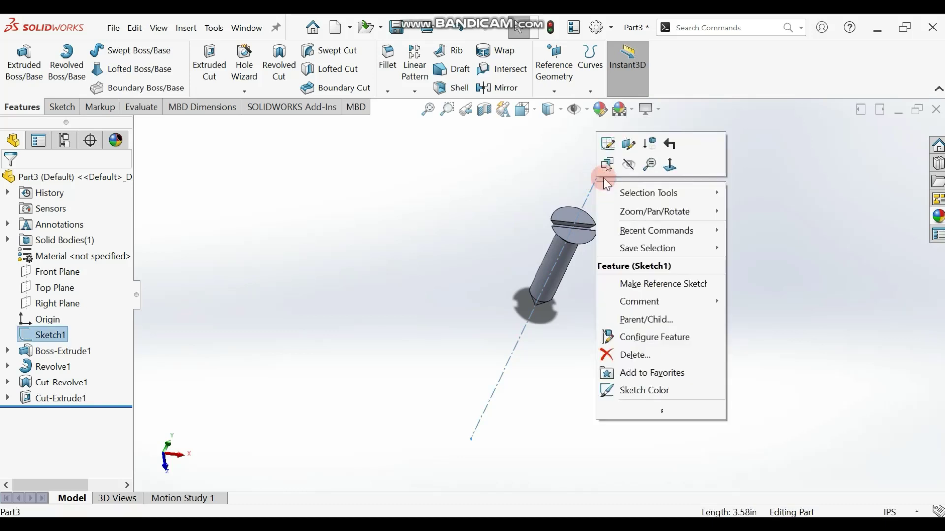
left_click(625, 166)
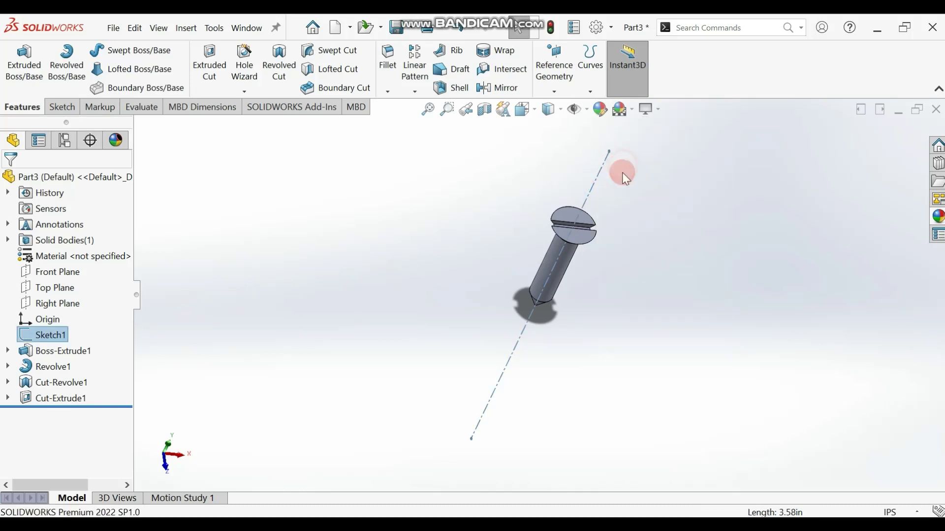
left_click(430, 110)
middle_click_drag(718, 206, 503, 222)
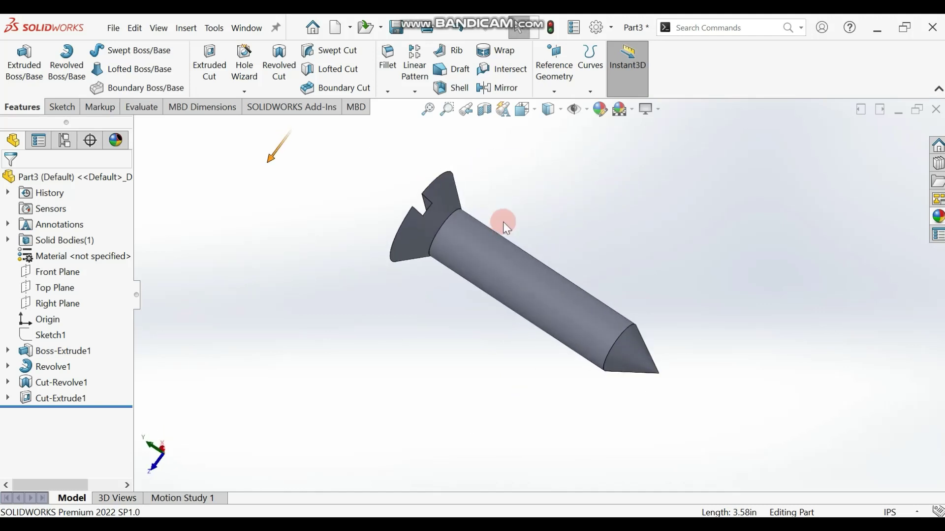